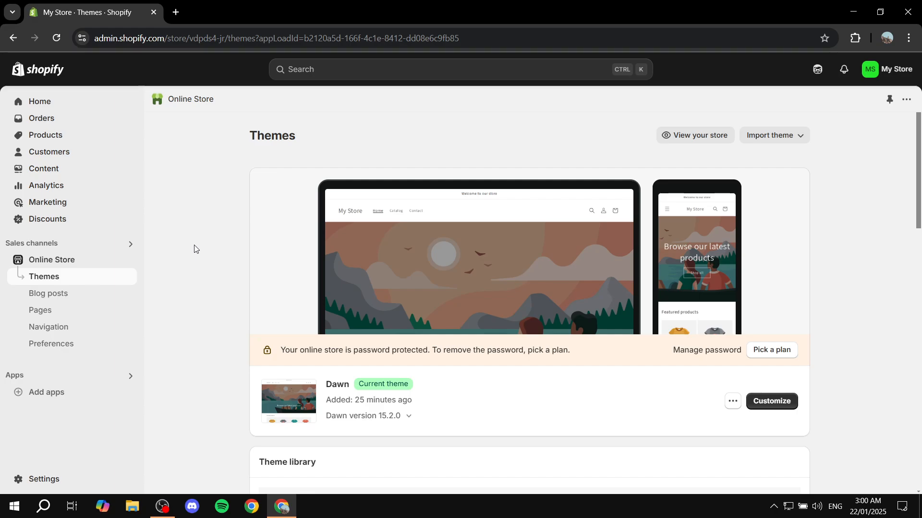
Step: Preview the online storefront in a separate tab and close the preview
{"action": "left_click", "coordinate": [128, 260]}
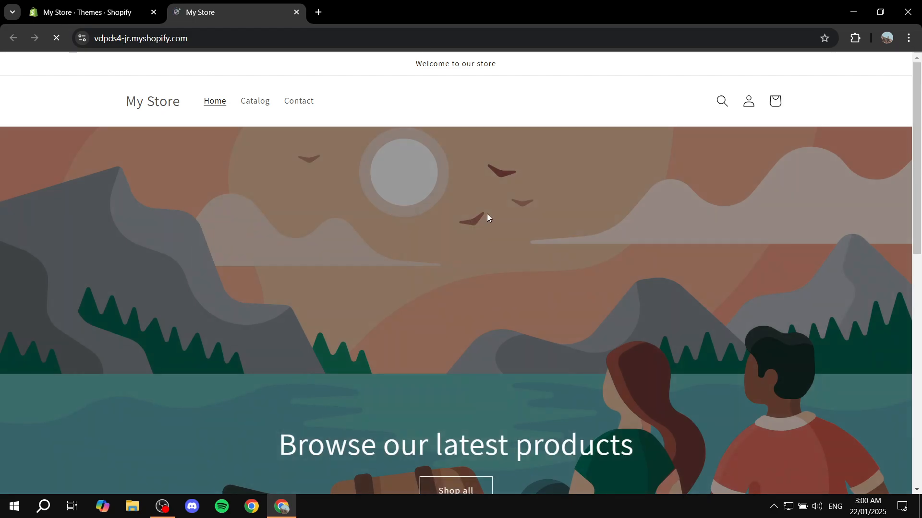
{"action": "left_click", "coordinate": [296, 12]}
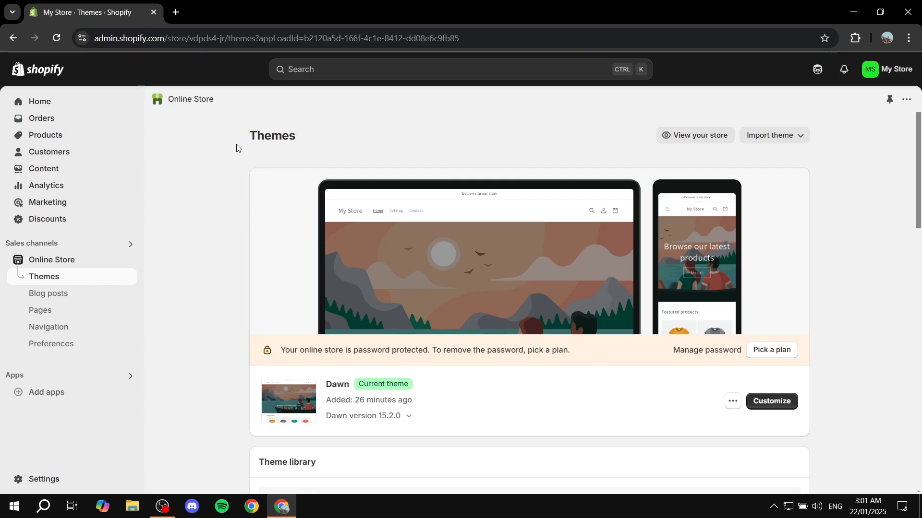
Step: Open the Shopify App Store from the admin's full list of recommended apps
{"action": "left_click", "coordinate": [28, 379]}
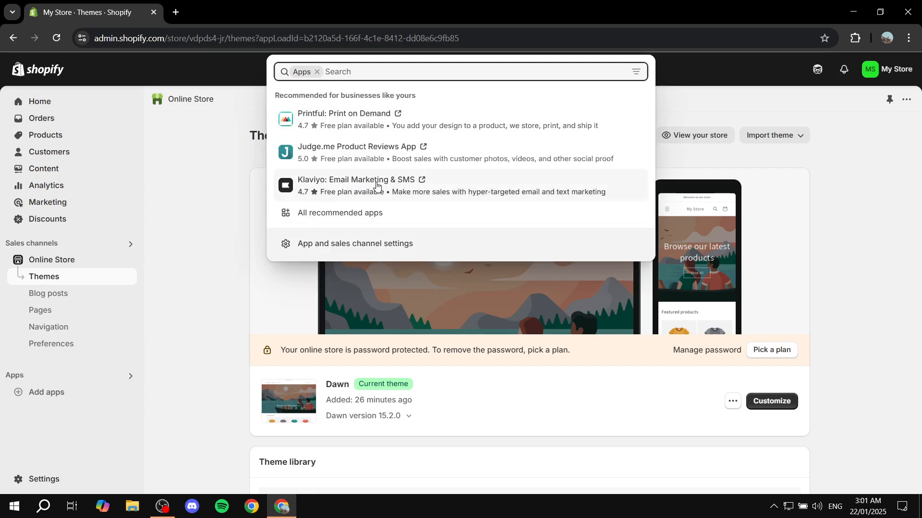
{"action": "left_click", "coordinate": [325, 217]}
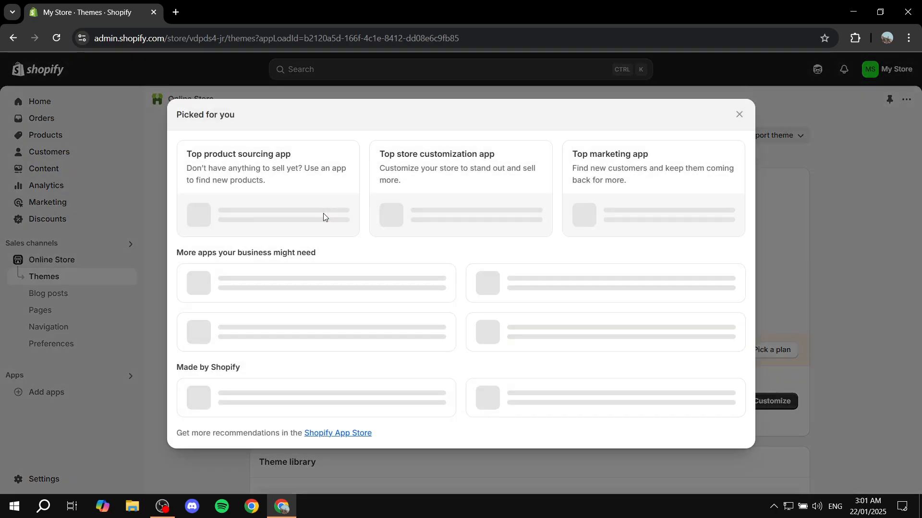
{"action": "scroll", "coordinate": [398, 259], "scroll_direction": "down", "scroll_amount": 1}
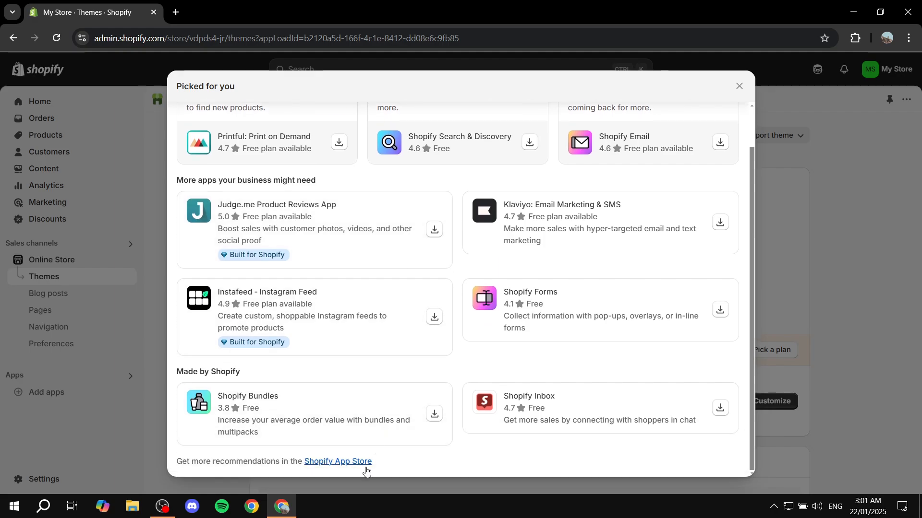
{"action": "left_click", "coordinate": [339, 463]}
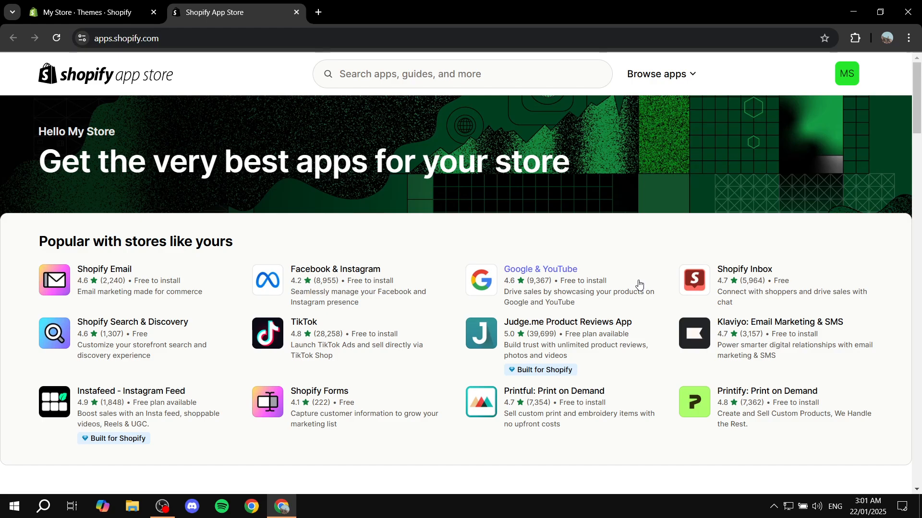
Step: Search the app store for Zeno and open the Zeno AI Landing Page Builder listing
{"action": "left_click", "coordinate": [426, 70]}
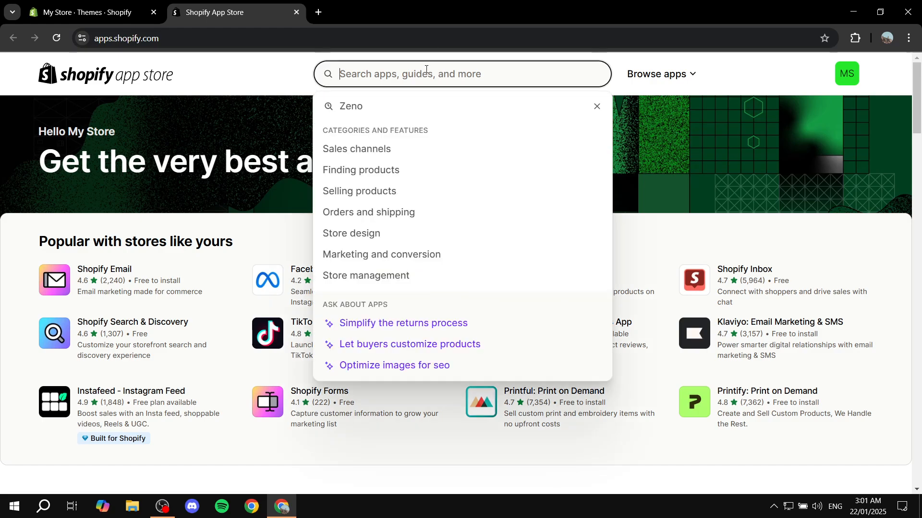
{"action": "left_click", "coordinate": [389, 105]}
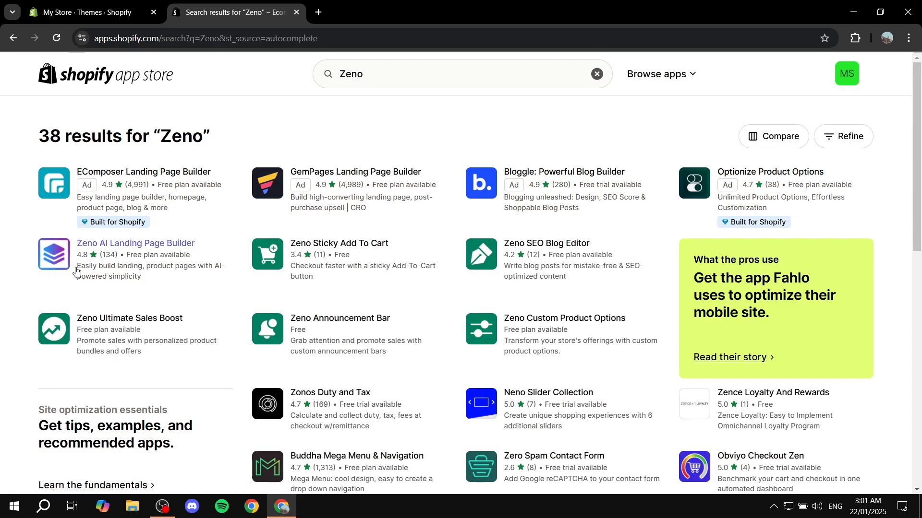
{"action": "left_click", "coordinate": [149, 245]}
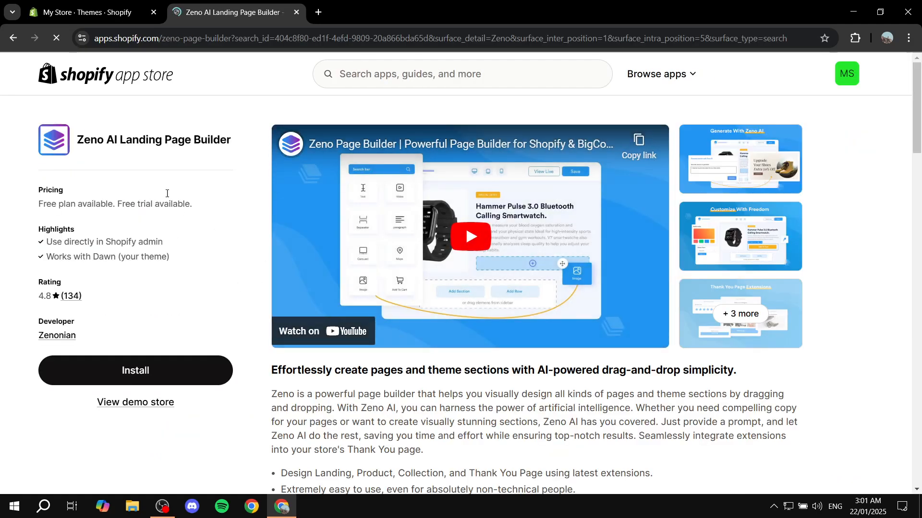
Step: Read the app's description and feature list on the Zeno AI Landing Page Builder listing
{"action": "scroll", "coordinate": [305, 318], "scroll_direction": "down", "scroll_amount": 5}
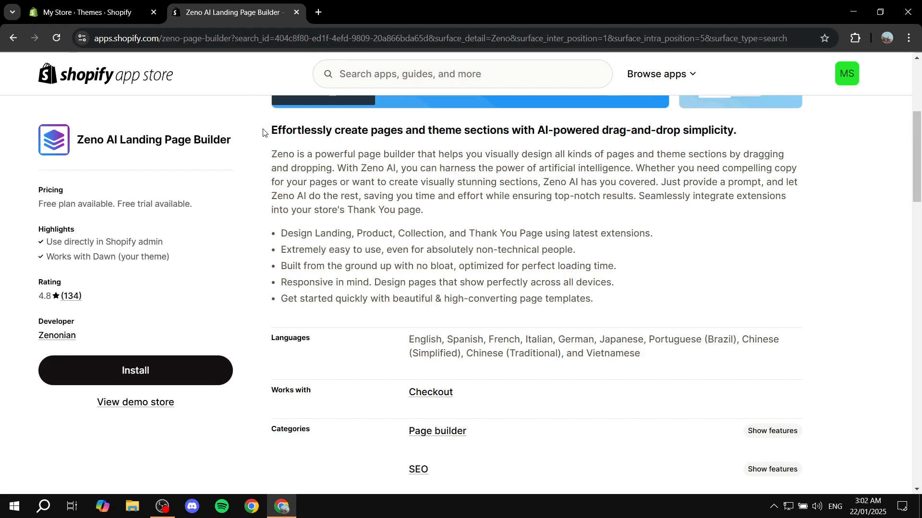
{"action": "left_click_drag", "start_coordinate": [263, 133], "coordinate": [761, 130]}
{"action": "left_click", "coordinate": [754, 140]}
{"action": "left_click_drag", "start_coordinate": [278, 233], "coordinate": [608, 302]}
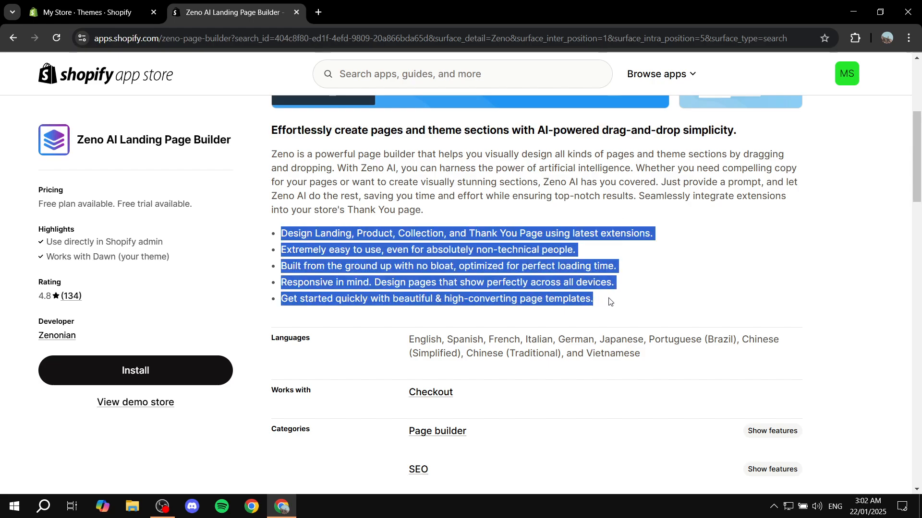
{"action": "left_click", "coordinate": [608, 303]}
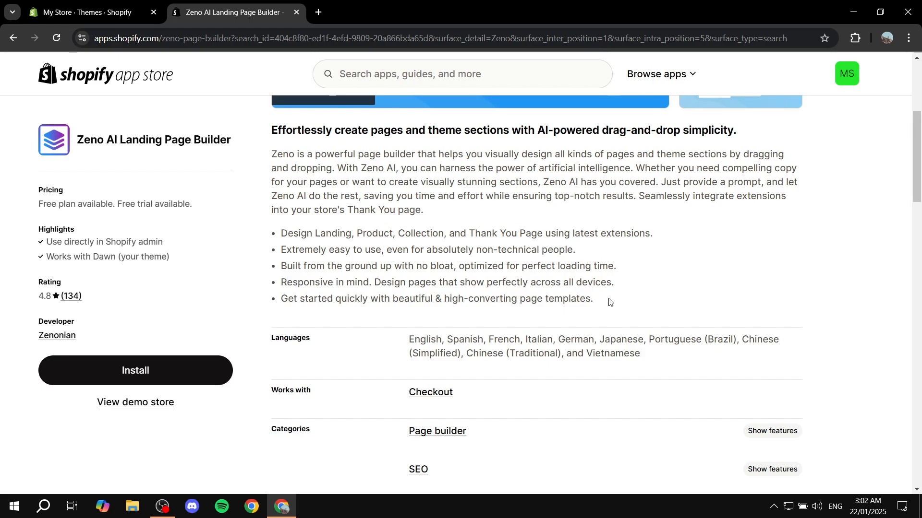
{"action": "left_click_drag", "start_coordinate": [476, 250], "coordinate": [603, 251]}
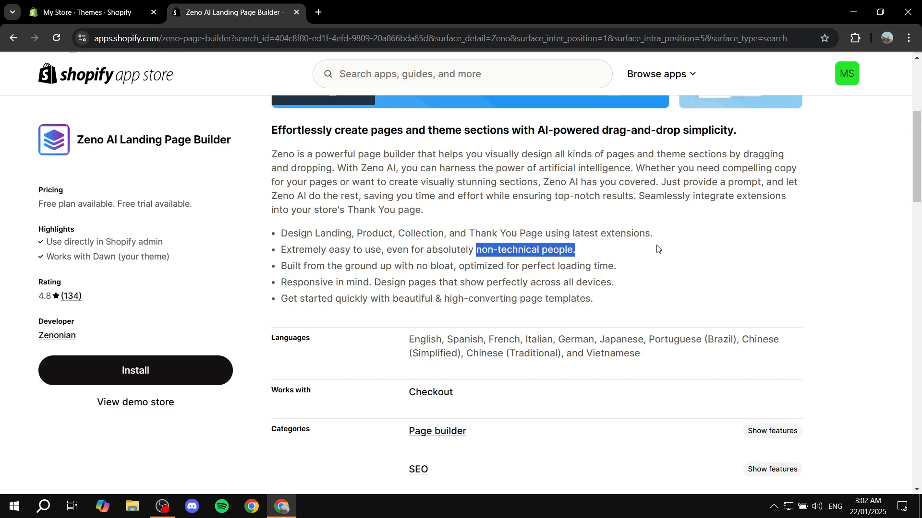
{"action": "left_click", "coordinate": [623, 256]}
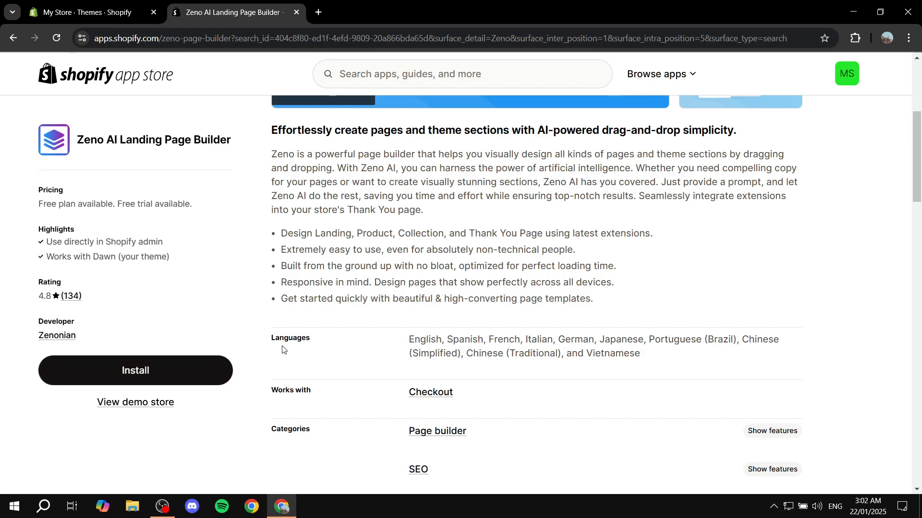
Step: Examine the features and prices of the Community, Starter and Professional plans in the app's pricing section
{"action": "scroll", "coordinate": [283, 350], "scroll_direction": "down", "scroll_amount": 5}
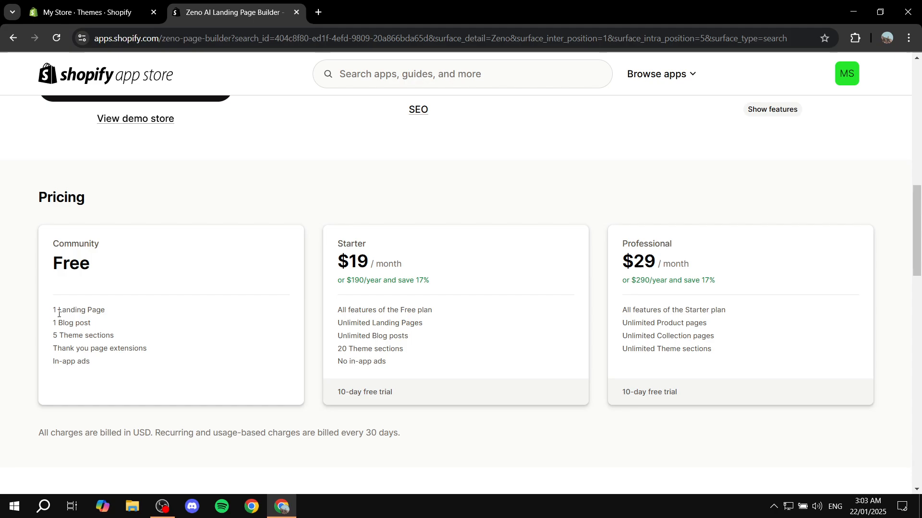
{"action": "left_click_drag", "start_coordinate": [51, 311], "coordinate": [144, 308]}
{"action": "left_click", "coordinate": [144, 309]}
{"action": "left_click_drag", "start_coordinate": [50, 314], "coordinate": [128, 308]}
{"action": "left_click_drag", "start_coordinate": [51, 326], "coordinate": [137, 320]}
{"action": "left_click", "coordinate": [49, 336]}
{"action": "mouse_move", "coordinate": [47, 362]}
{"action": "left_mouse_down"}
{"action": "mouse_move", "coordinate": [119, 364]}
{"action": "mouse_move", "coordinate": [123, 349]}
{"action": "mouse_move", "coordinate": [76, 349]}
{"action": "mouse_move", "coordinate": [97, 370]}
{"action": "mouse_move", "coordinate": [53, 351]}
{"action": "left_mouse_up"}
{"action": "left_click", "coordinate": [118, 363]}
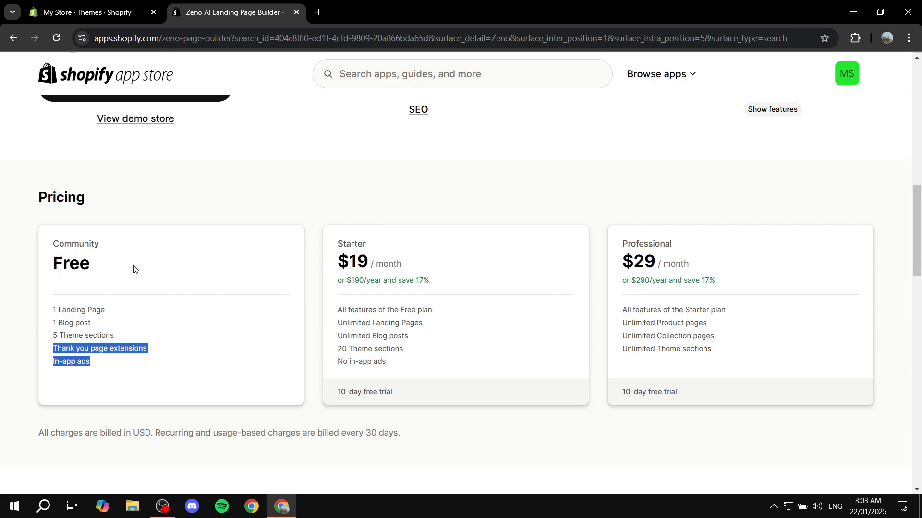
{"action": "left_click", "coordinate": [44, 269]}
{"action": "left_click_drag", "start_coordinate": [333, 266], "coordinate": [431, 266]}
{"action": "left_click", "coordinate": [431, 264]}
{"action": "left_click_drag", "start_coordinate": [622, 258], "coordinate": [721, 256]}
{"action": "left_click", "coordinate": [721, 256]}
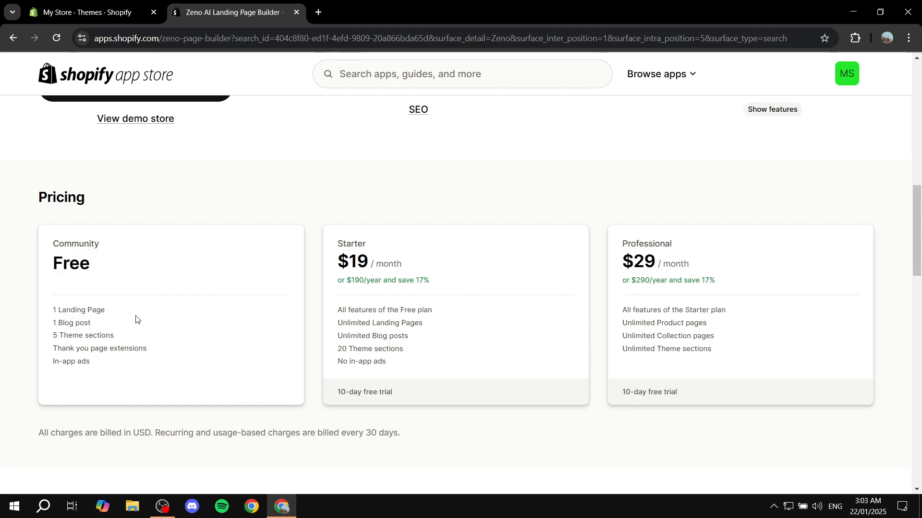
{"action": "left_click_drag", "start_coordinate": [109, 311], "coordinate": [51, 315]}
{"action": "left_click", "coordinate": [209, 317]}
{"action": "left_click_drag", "start_coordinate": [304, 263], "coordinate": [532, 258]}
{"action": "left_click", "coordinate": [533, 258]}
Step: Install the Zeno Page Builder app on the store and approve its requested data access
{"action": "scroll", "coordinate": [442, 341], "scroll_direction": "up", "scroll_amount": 5}
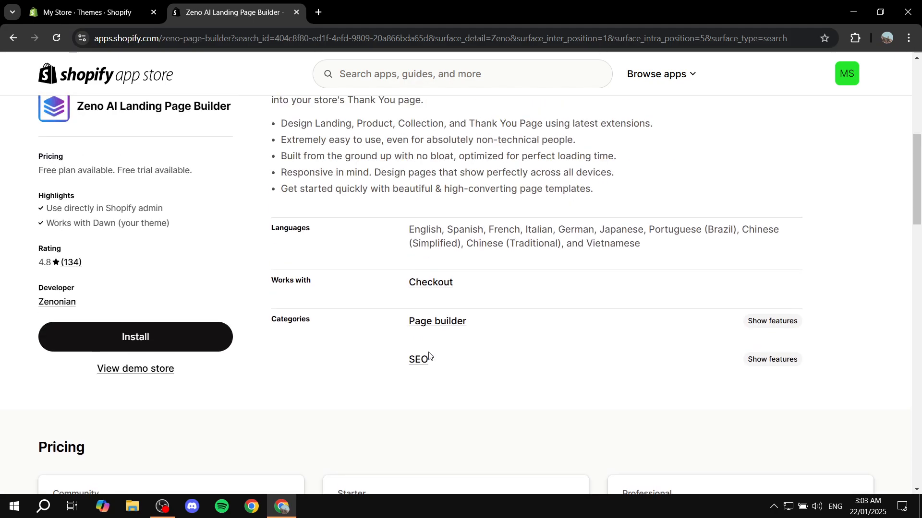
{"action": "left_click", "coordinate": [140, 374]}
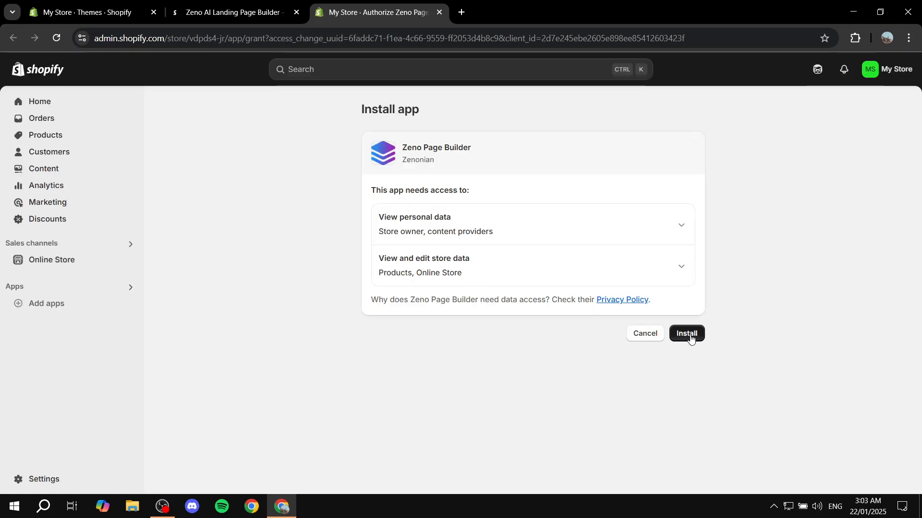
{"action": "left_click", "coordinate": [690, 336]}
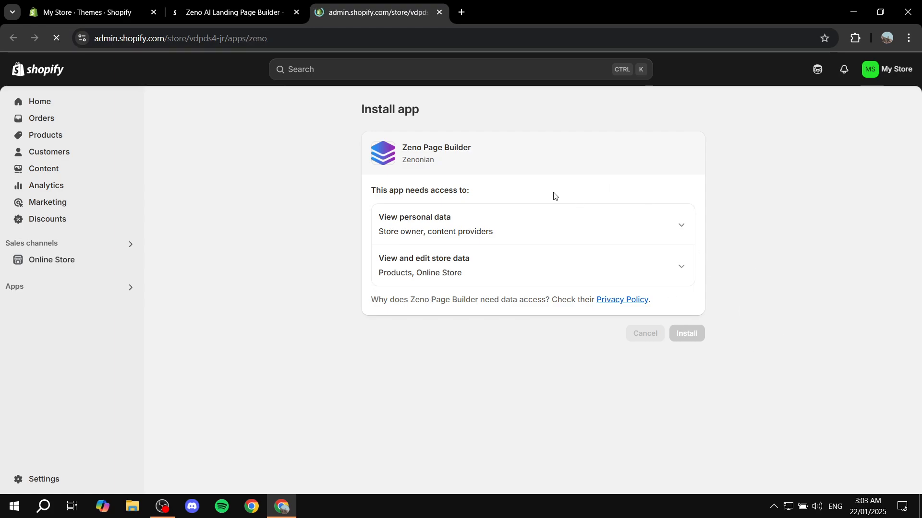
Step: Close the leftover app listing and Themes browser tabs, and pin Zeno Page Builder to the admin navigation
{"action": "left_click", "coordinate": [263, 11]}
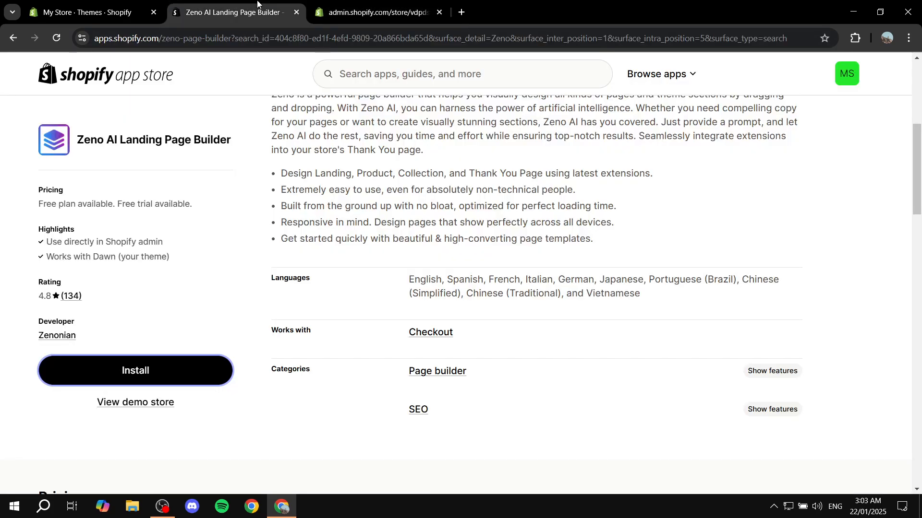
{"action": "left_click", "coordinate": [297, 13]}
{"action": "left_click", "coordinate": [144, 12]}
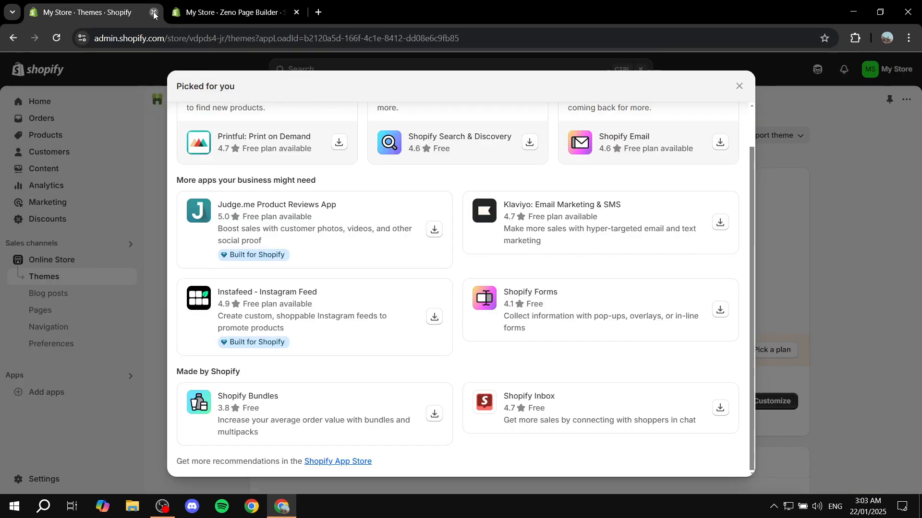
{"action": "left_click", "coordinate": [154, 12]}
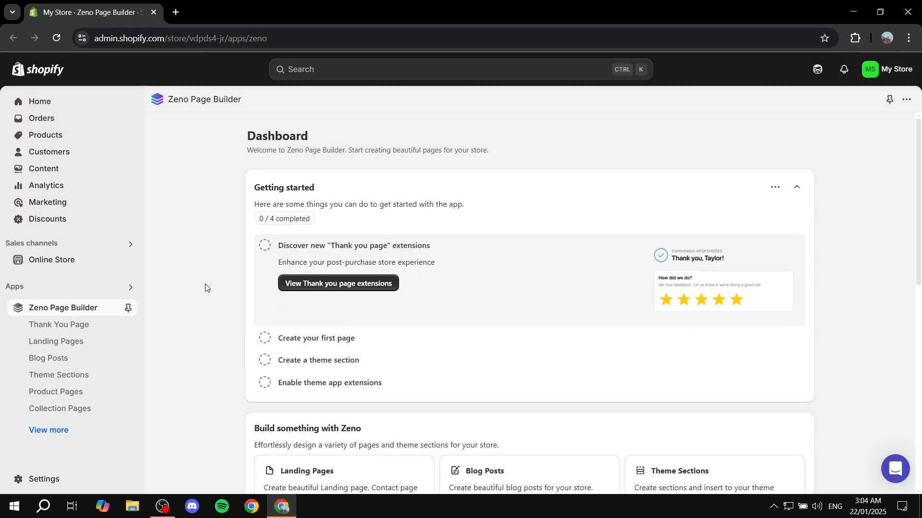
{"action": "left_click", "coordinate": [128, 308]}
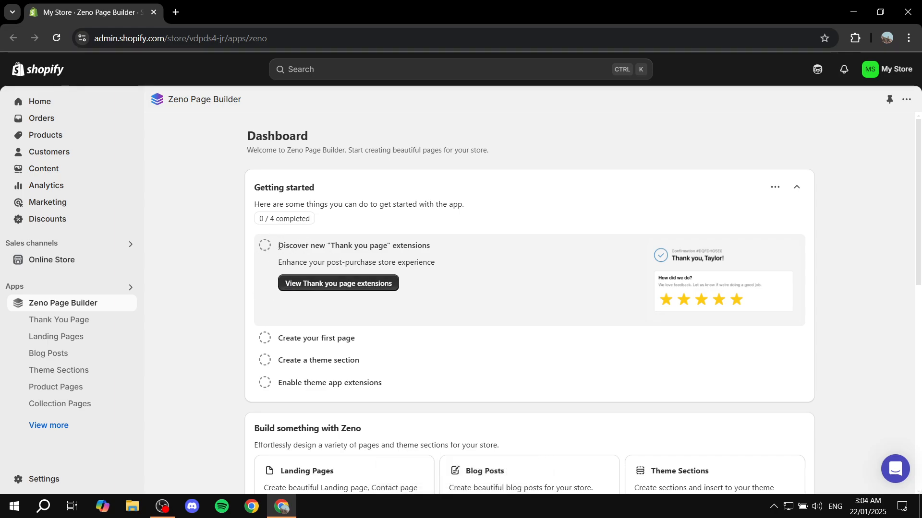
Step: Review the Getting started tasks on the Zeno dashboard, expanding the page, theme section and theme app extensions items
{"action": "left_click_drag", "start_coordinate": [278, 246], "coordinate": [446, 253]}
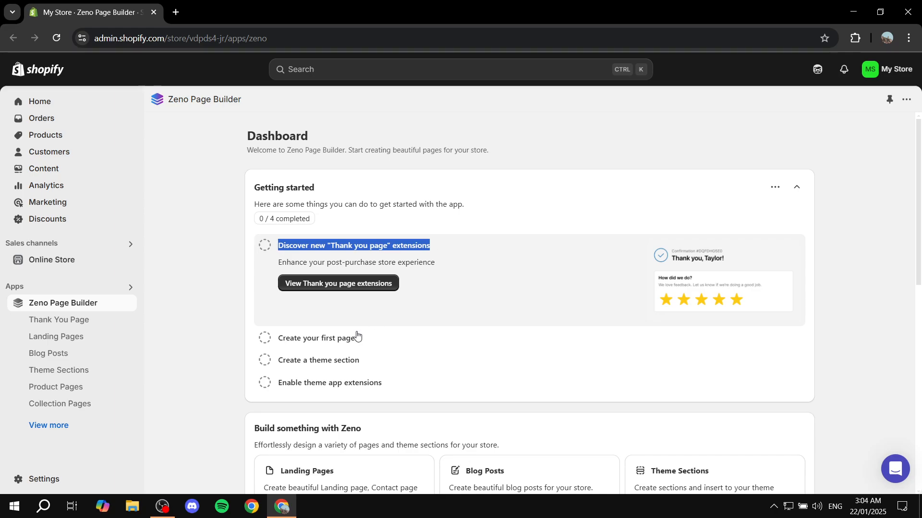
{"action": "left_click_drag", "start_coordinate": [278, 338], "coordinate": [383, 335]}
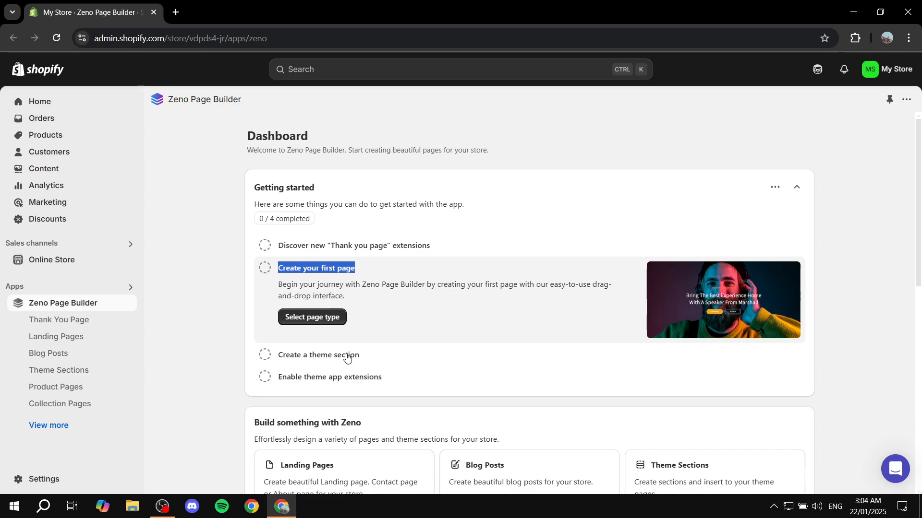
{"action": "left_click", "coordinate": [347, 356]}
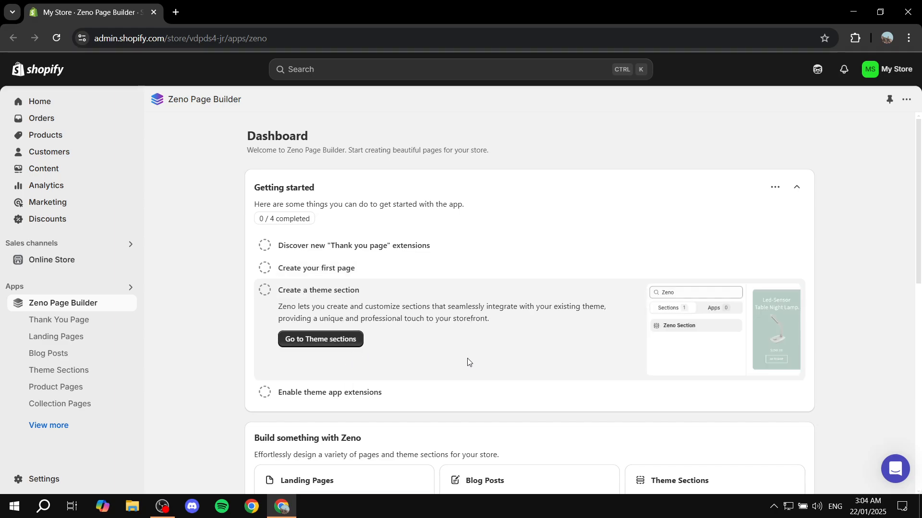
{"action": "left_click", "coordinate": [325, 395]}
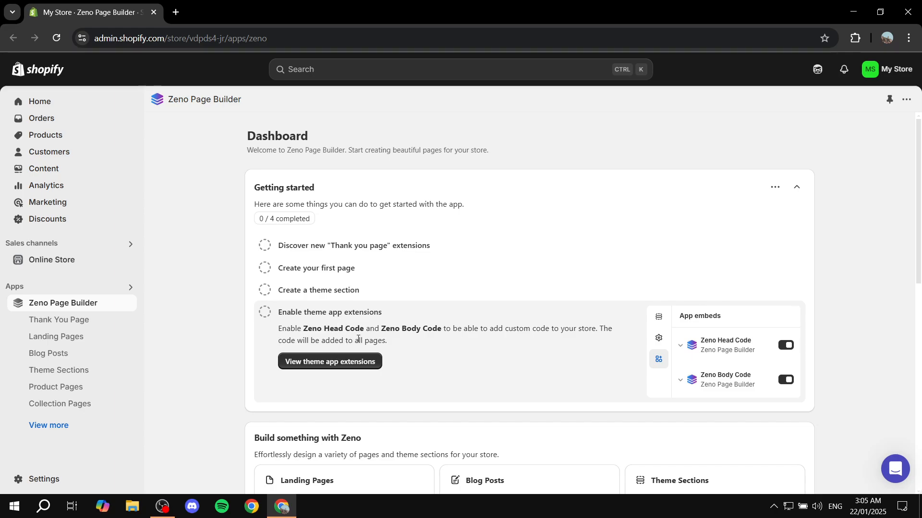
Step: Enable the Zeno Head Code and Zeno Body Code app embeds in the Dawn theme and save the changes
{"action": "left_click", "coordinate": [49, 263]}
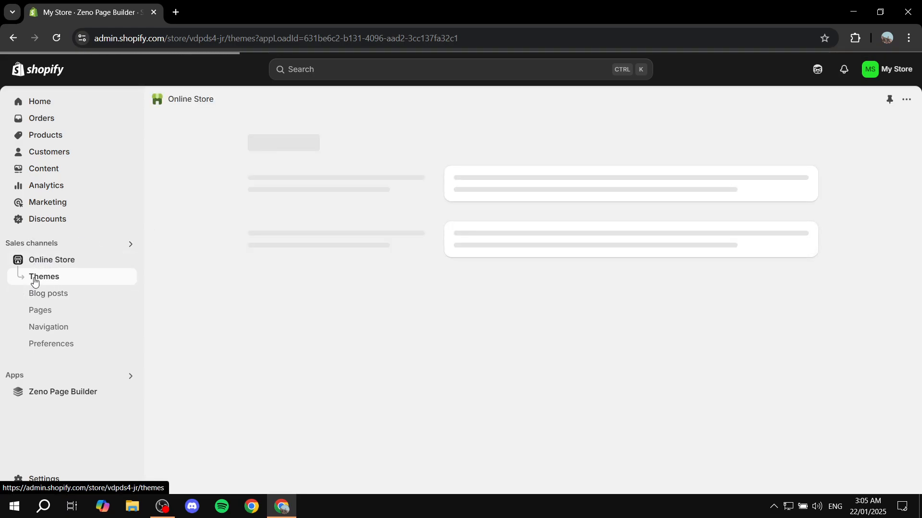
{"action": "left_click", "coordinate": [768, 402]}
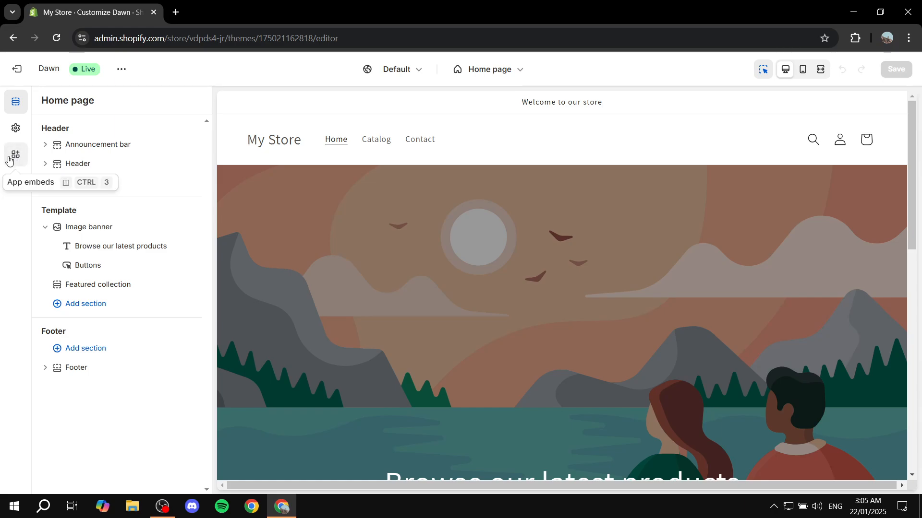
{"action": "left_click", "coordinate": [11, 161]}
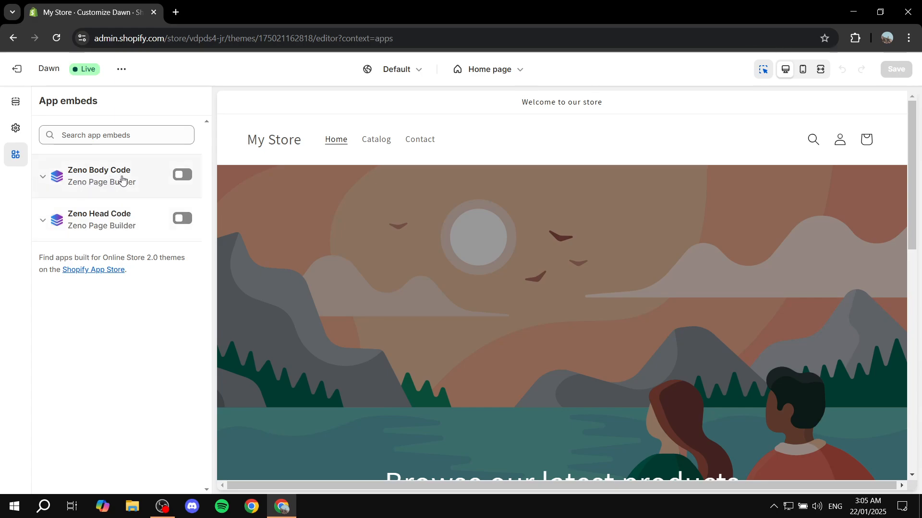
{"action": "left_click", "coordinate": [190, 216]}
{"action": "left_click", "coordinate": [185, 174]}
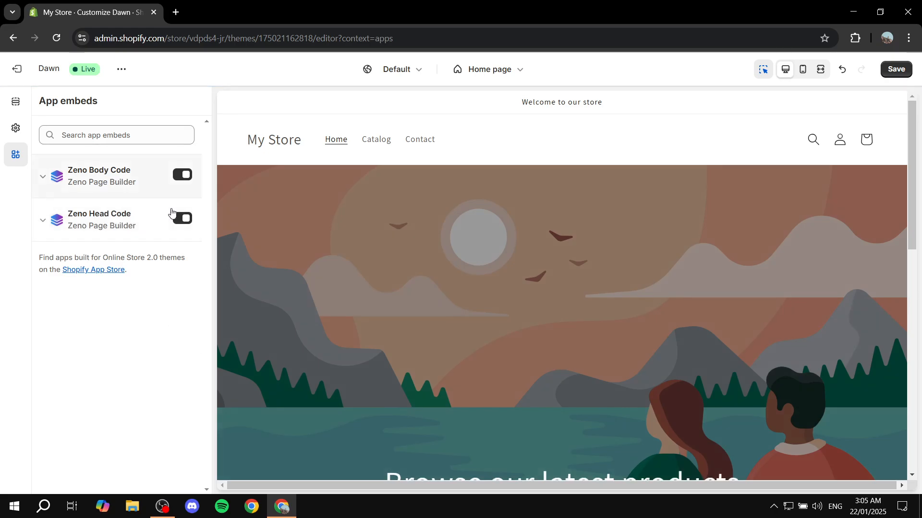
{"action": "left_click", "coordinate": [904, 73]}
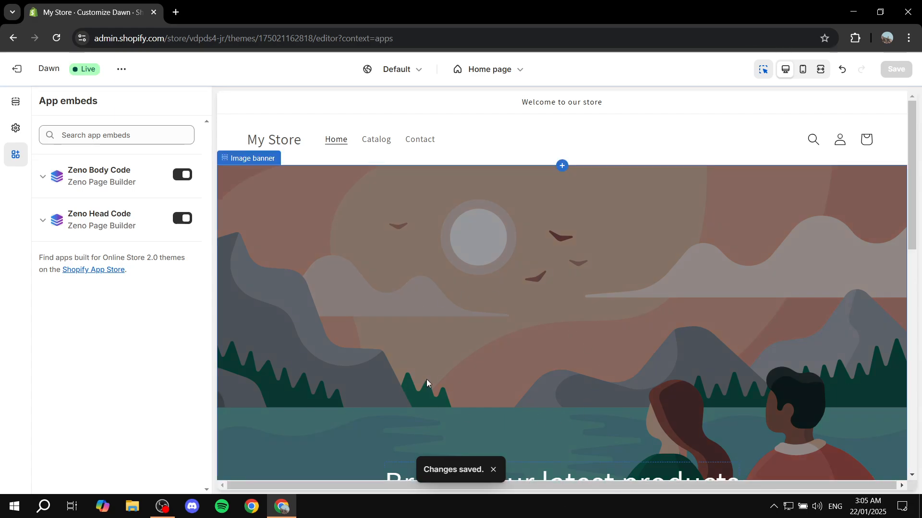
Step: Exit the theme editor and return to the Zeno Page Builder dashboard
{"action": "left_click", "coordinate": [10, 71]}
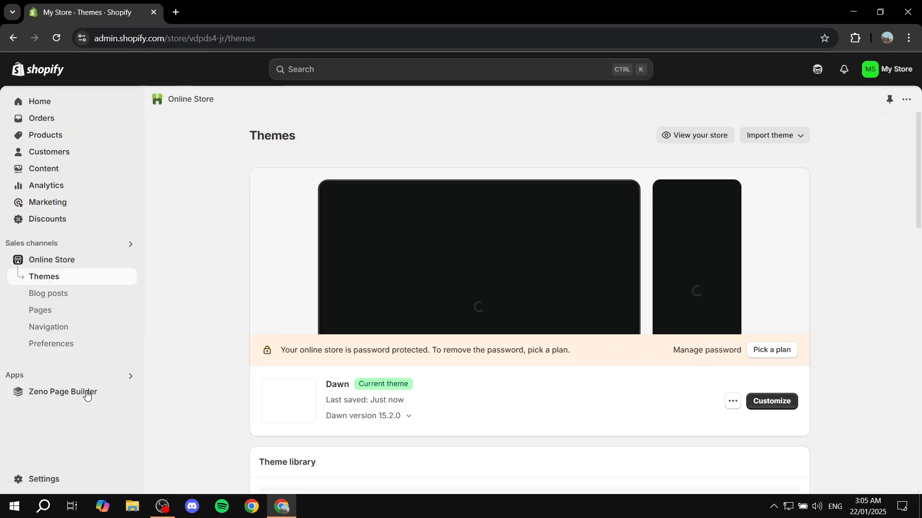
{"action": "left_click", "coordinate": [72, 394]}
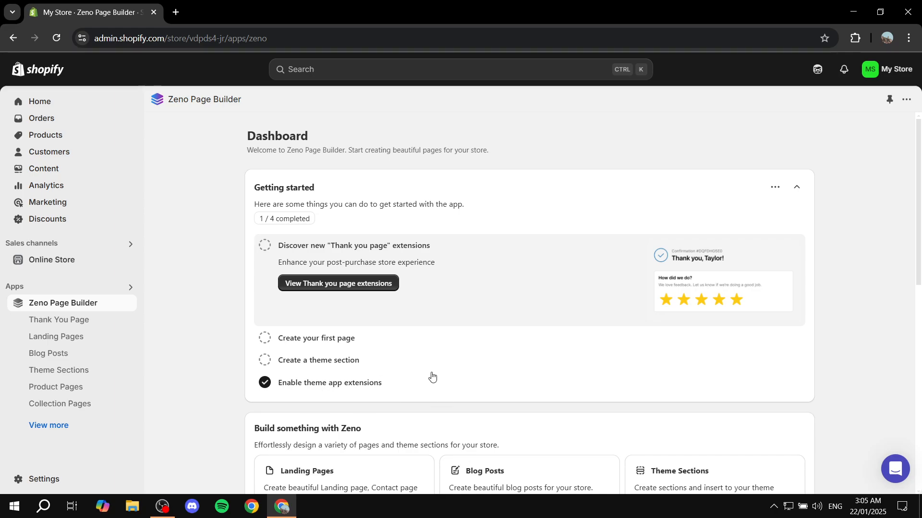
Step: Open the Landing Pages area from the dashboard's Build something with Zeno options
{"action": "scroll", "coordinate": [438, 339], "scroll_direction": "down", "scroll_amount": 4}
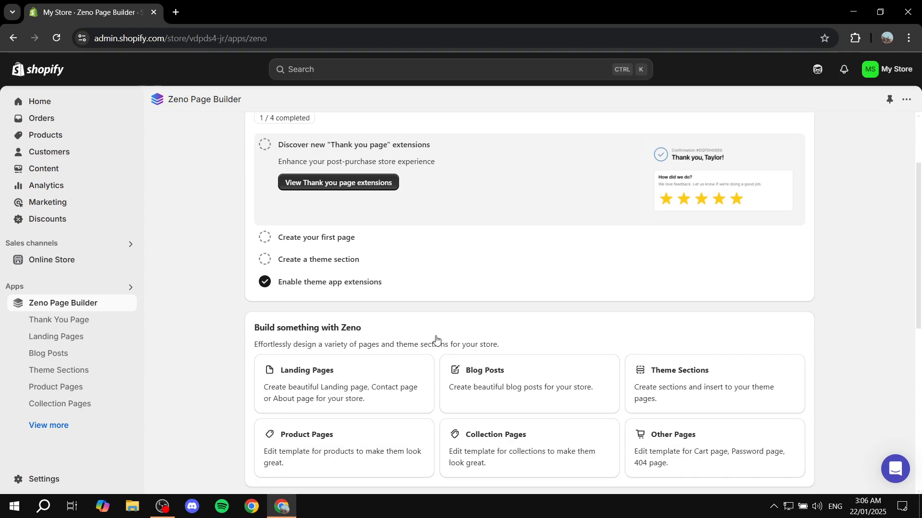
{"action": "left_click_drag", "start_coordinate": [249, 247], "coordinate": [401, 249]}
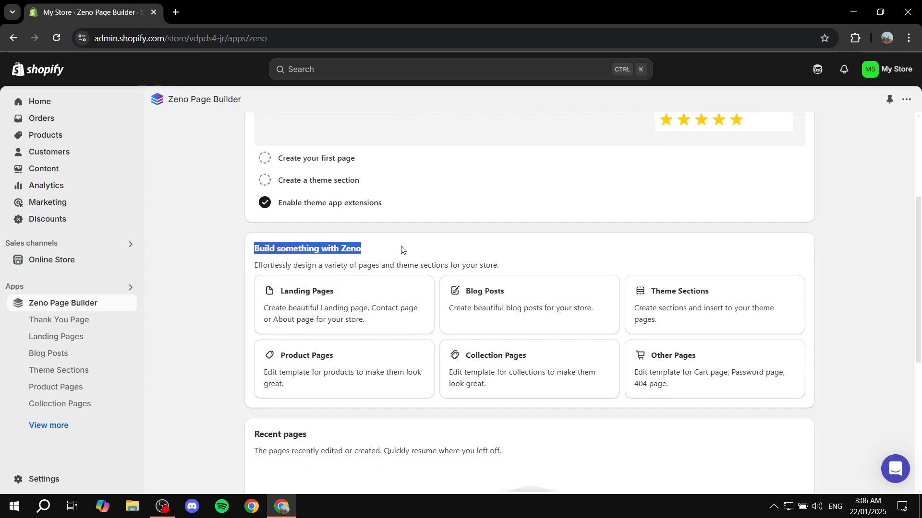
{"action": "left_click", "coordinate": [401, 250]}
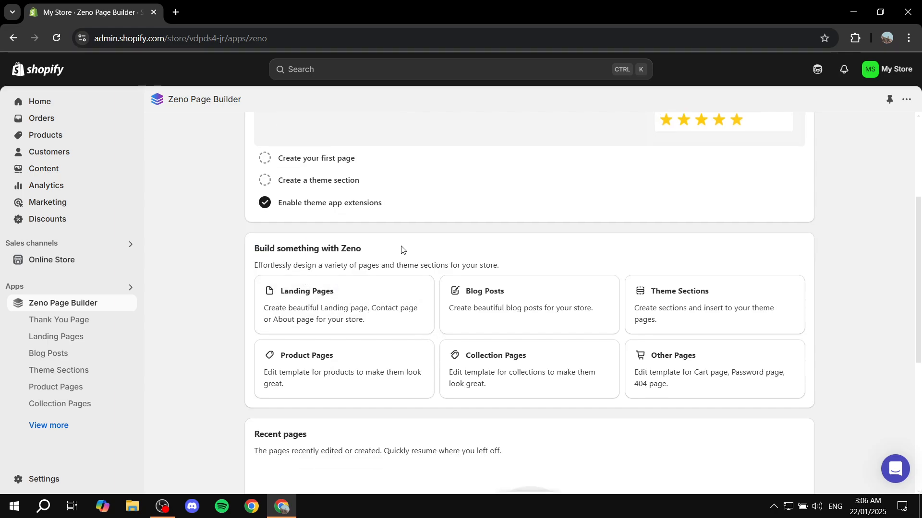
{"action": "left_click", "coordinate": [331, 303]}
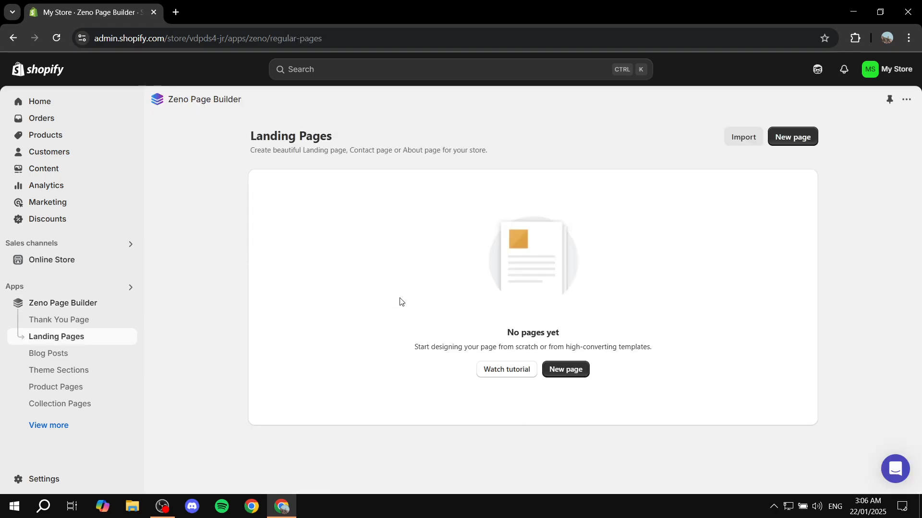
Step: Create a new landing page named LandingPage, keeping the theme header & footer enabled
{"action": "left_click", "coordinate": [573, 374]}
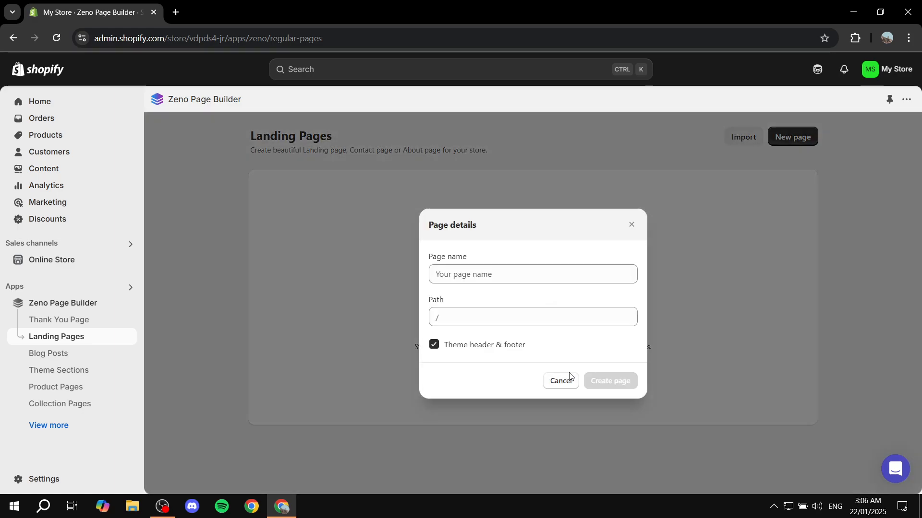
{"action": "left_click", "coordinate": [531, 270]}
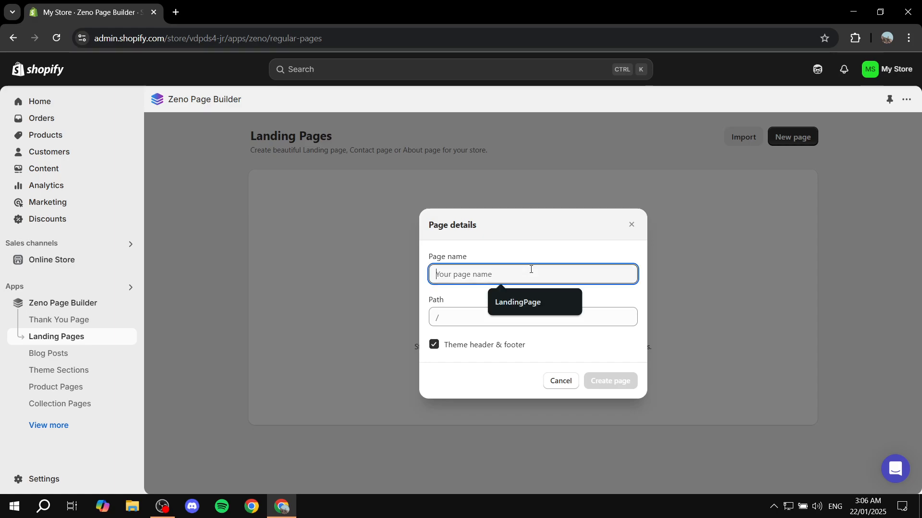
{"action": "left_click", "coordinate": [522, 303]}
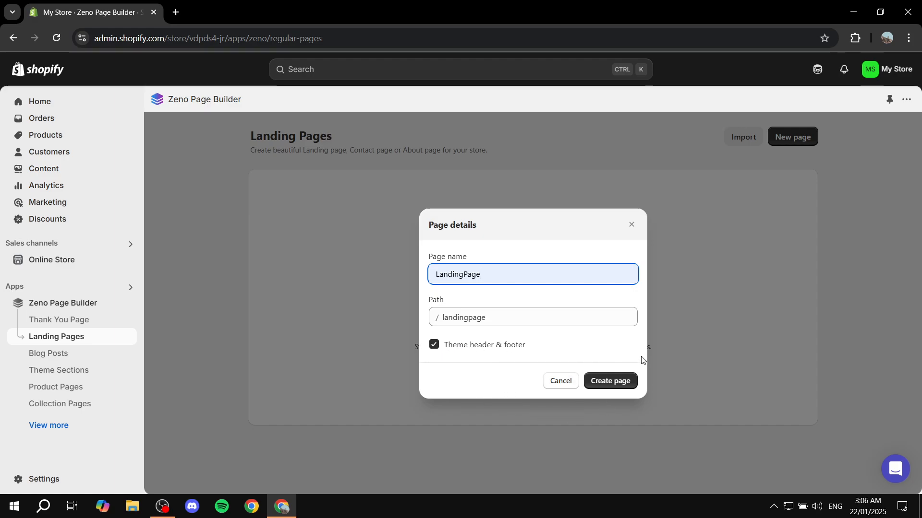
{"action": "left_click", "coordinate": [618, 388]}
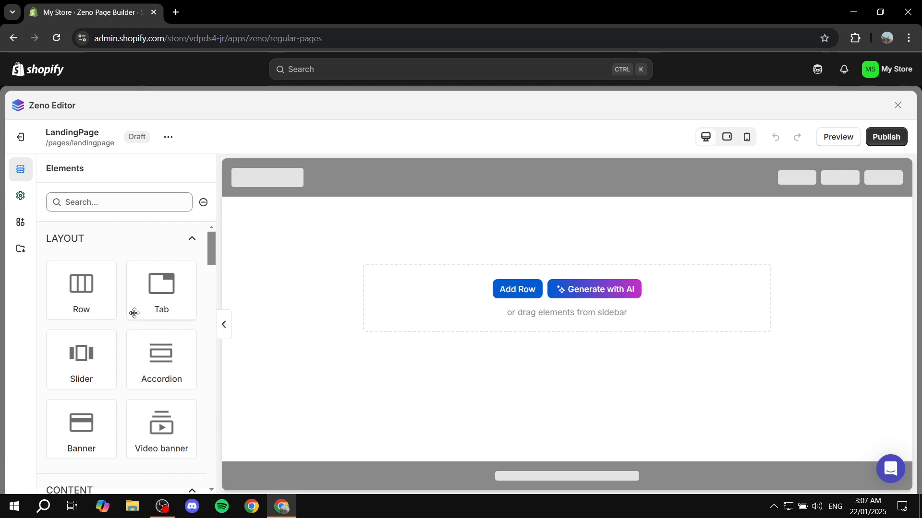
Step: Look through the available elements and add a Text element to the empty page
{"action": "scroll", "coordinate": [134, 313], "scroll_direction": "down", "scroll_amount": 10}
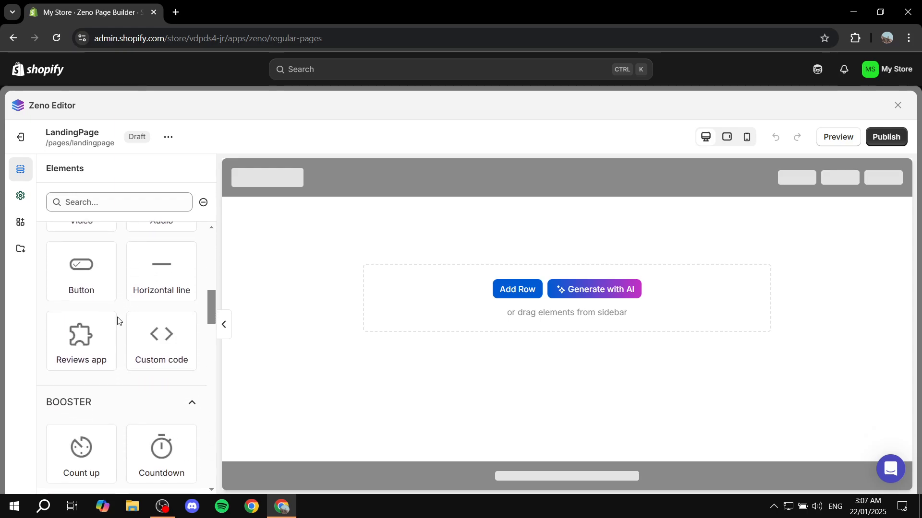
{"action": "scroll", "coordinate": [117, 321], "scroll_direction": "up", "scroll_amount": 10}
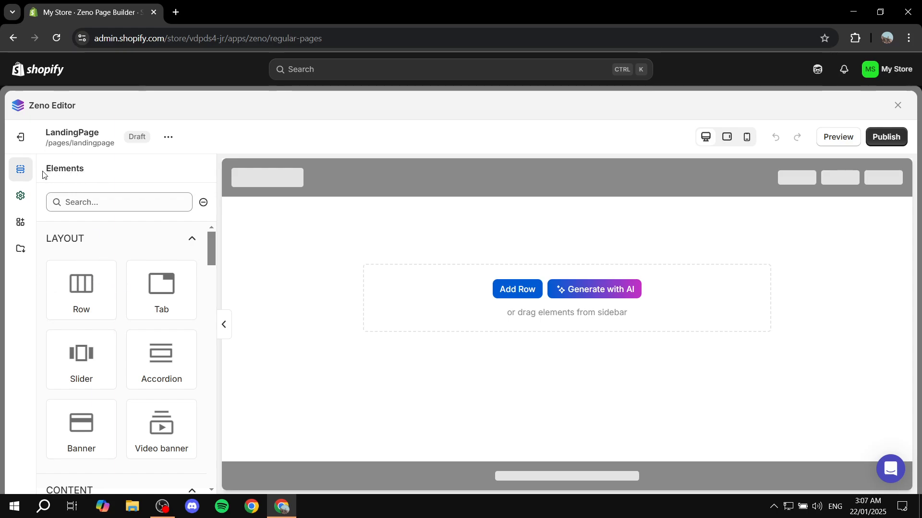
{"action": "scroll", "coordinate": [156, 302], "scroll_direction": "down", "scroll_amount": 5}
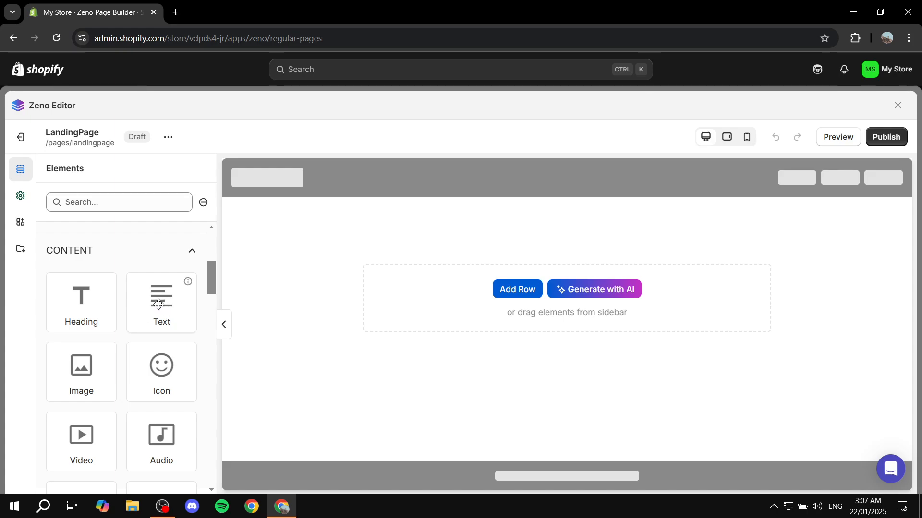
{"action": "left_click_drag", "start_coordinate": [159, 304], "coordinate": [541, 240]}
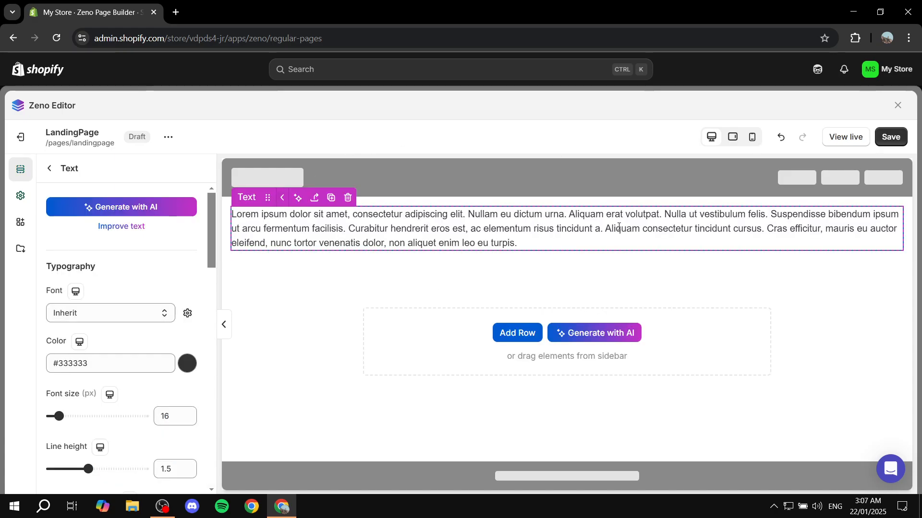
Step: Delete the placeholder Text element from the page
{"action": "double_click", "coordinate": [578, 243]}
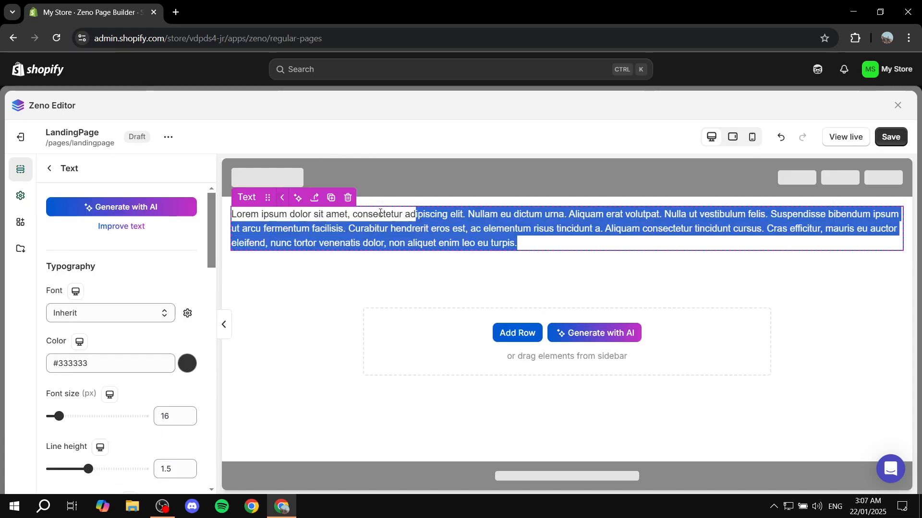
{"action": "left_click", "coordinate": [419, 358]}
{"action": "left_click", "coordinate": [552, 247]}
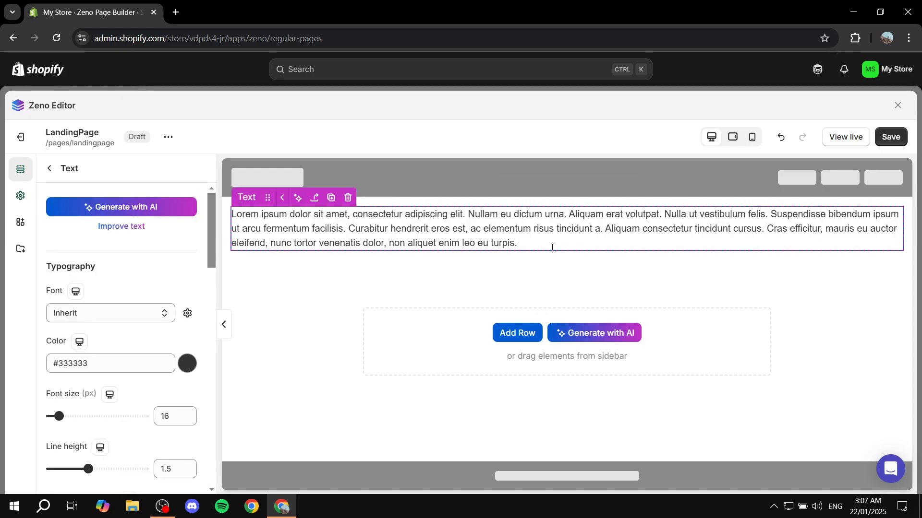
{"action": "left_click", "coordinate": [348, 197]}
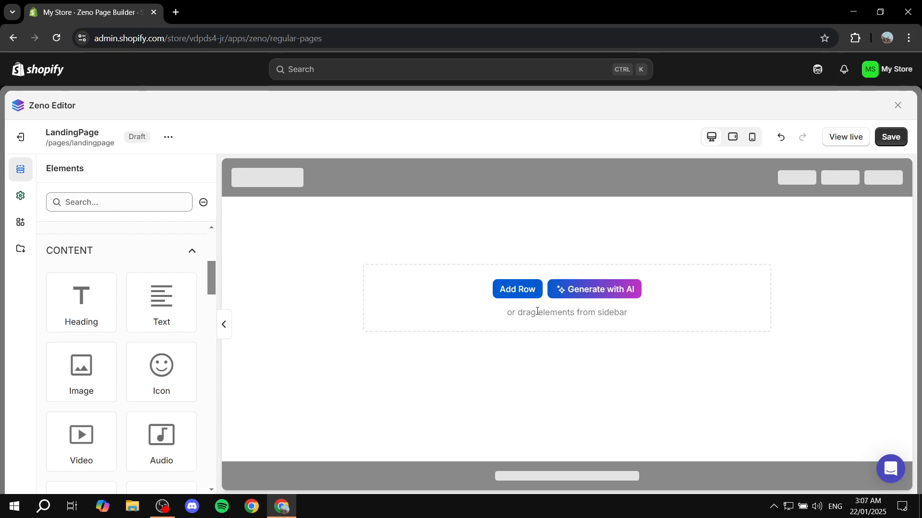
Step: Generate a section with Zeno AI from the description "A banner image of outer space, with text on top and a button underneath"
{"action": "left_click_drag", "start_coordinate": [538, 311], "coordinate": [612, 318]}
{"action": "left_click", "coordinate": [665, 325]}
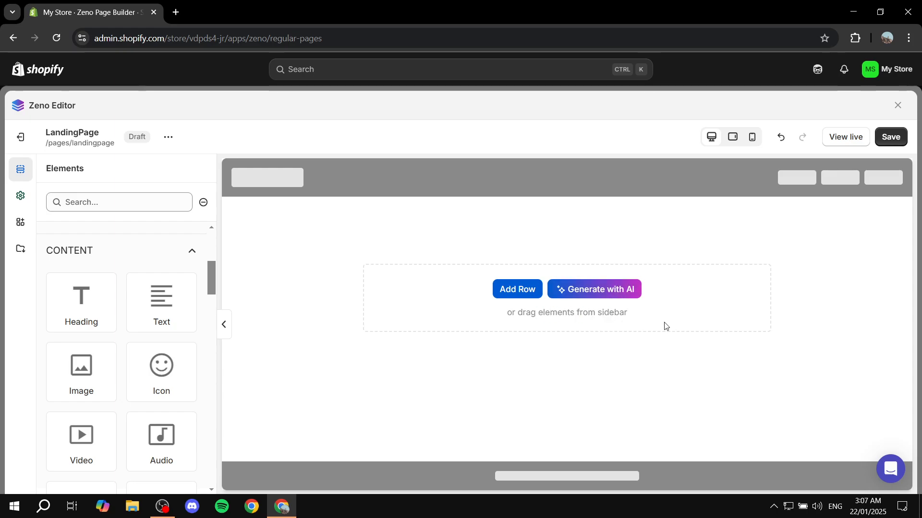
{"action": "left_click", "coordinate": [593, 297]}
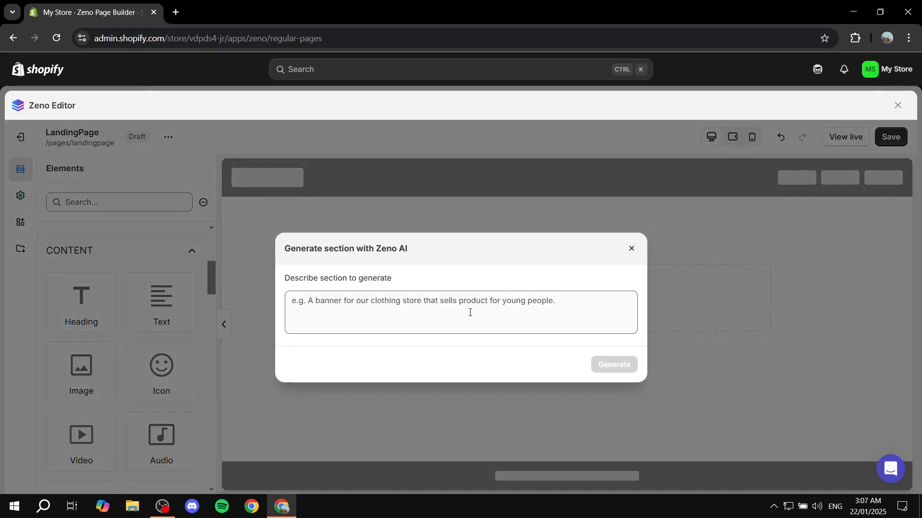
{"action": "left_click", "coordinate": [341, 297]}
{"action": "left_click_drag", "start_coordinate": [286, 279], "coordinate": [407, 288]}
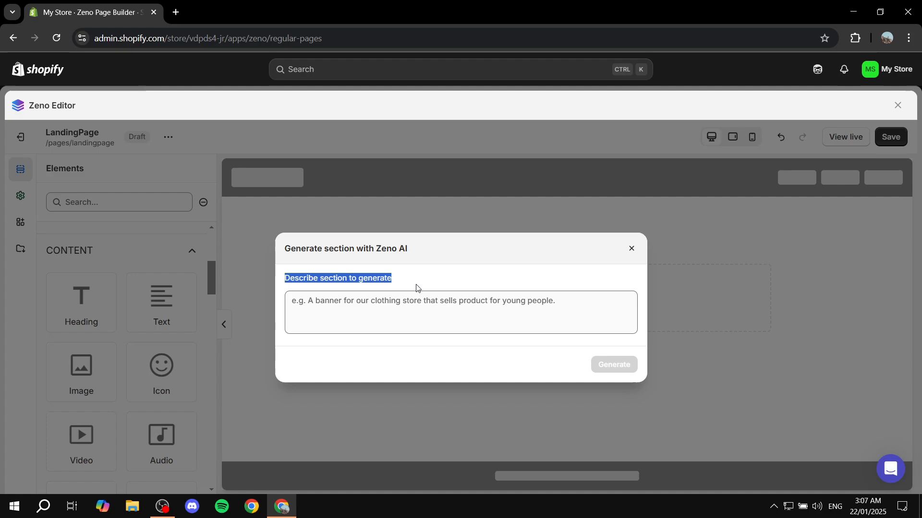
{"action": "left_click", "coordinate": [450, 304]}
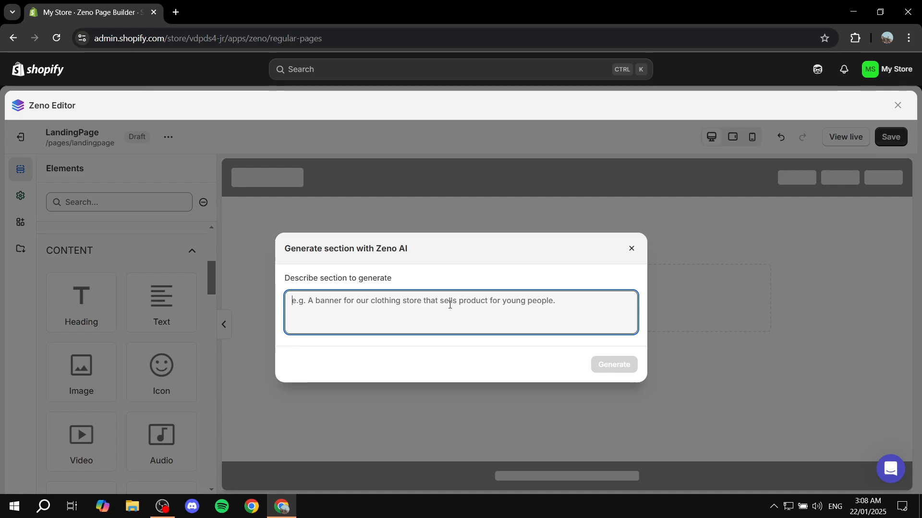
{"action": "type", "text": "A "}
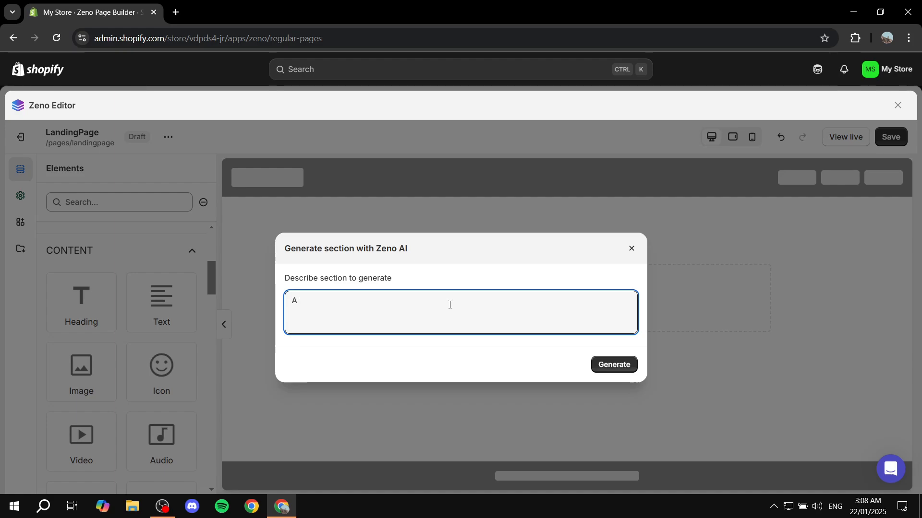
{"action": "type", "text": "banner "}
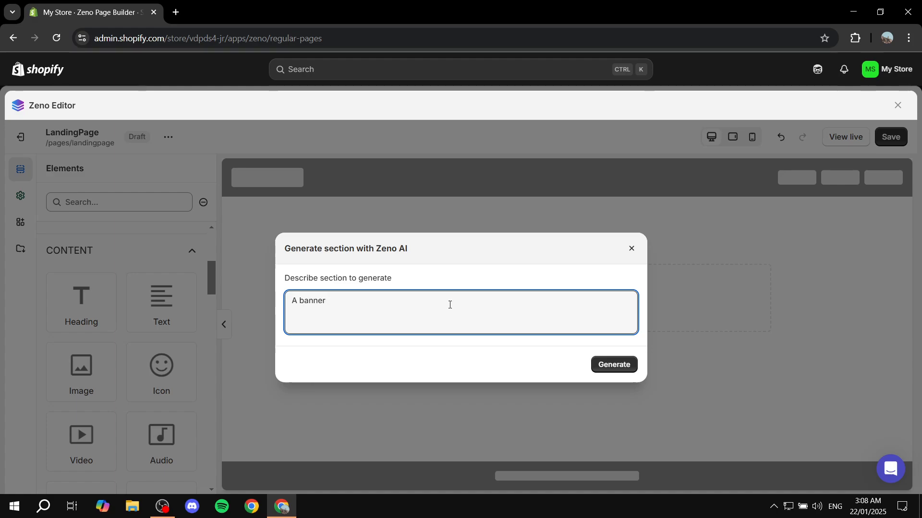
{"action": "type", "text": "image of outer space, with te"}
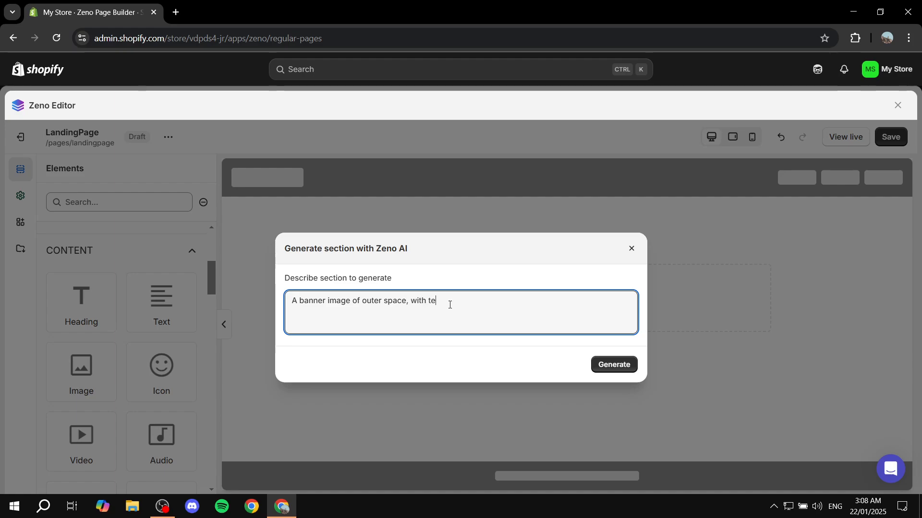
{"action": "type", "text": "xt on top and a button underne"}
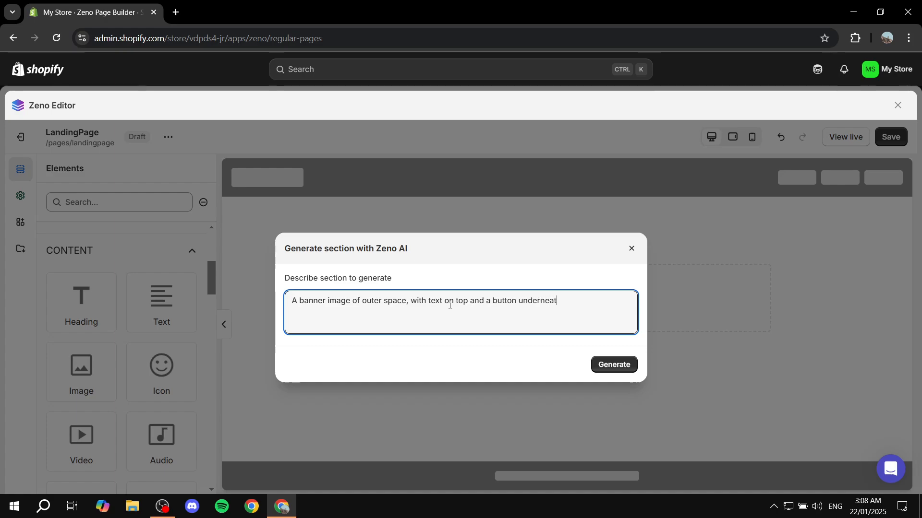
{"action": "type", "text": "ath"}
{"action": "key", "text": "BackSpace"}
{"action": "left_click", "coordinate": [613, 364]}
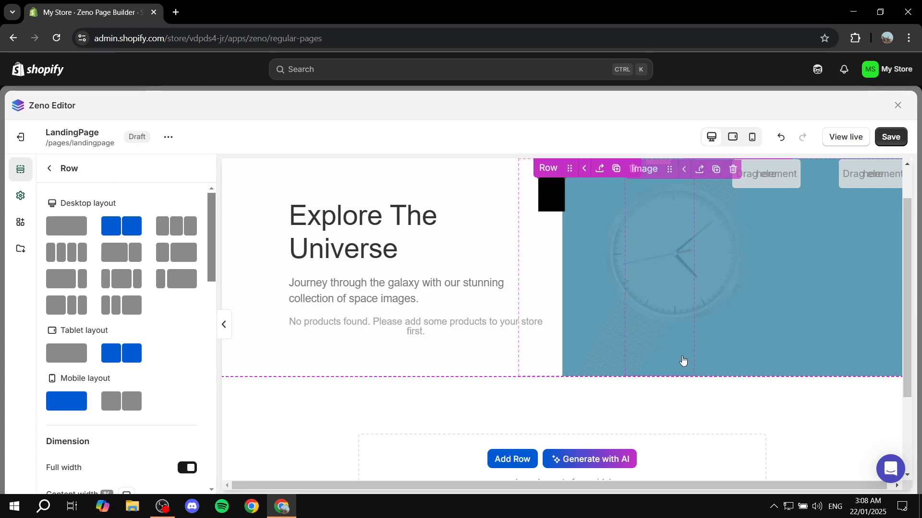
Step: Review the generated Explore The Universe section, and delete its nested watch image row and the whole section row
{"action": "scroll", "coordinate": [511, 191], "scroll_direction": "up", "scroll_amount": 1}
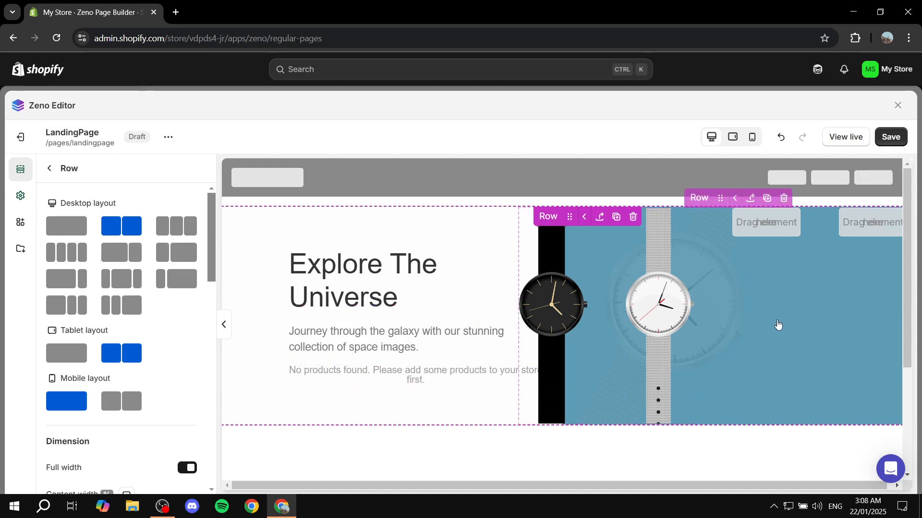
{"action": "scroll", "coordinate": [774, 317], "scroll_direction": "down", "scroll_amount": 5}
{"action": "scroll", "coordinate": [671, 307], "scroll_direction": "up", "scroll_amount": 5}
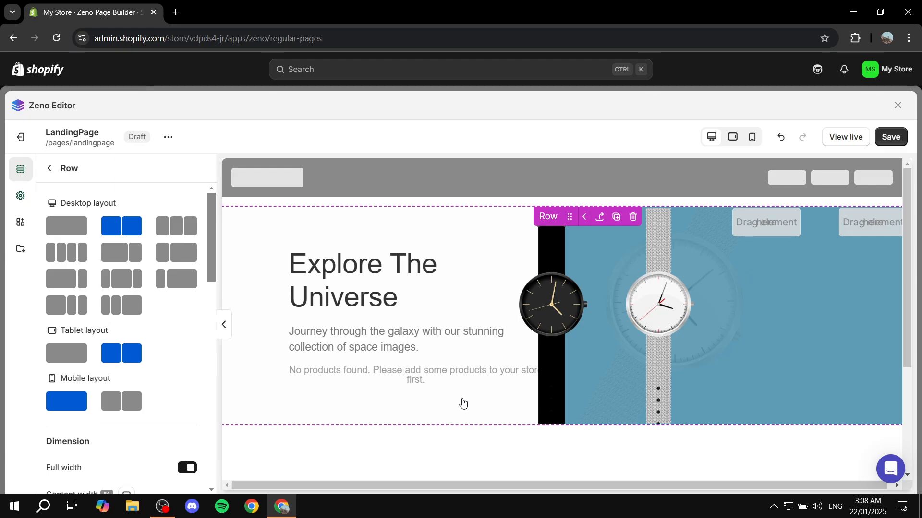
{"action": "left_click", "coordinate": [740, 358]}
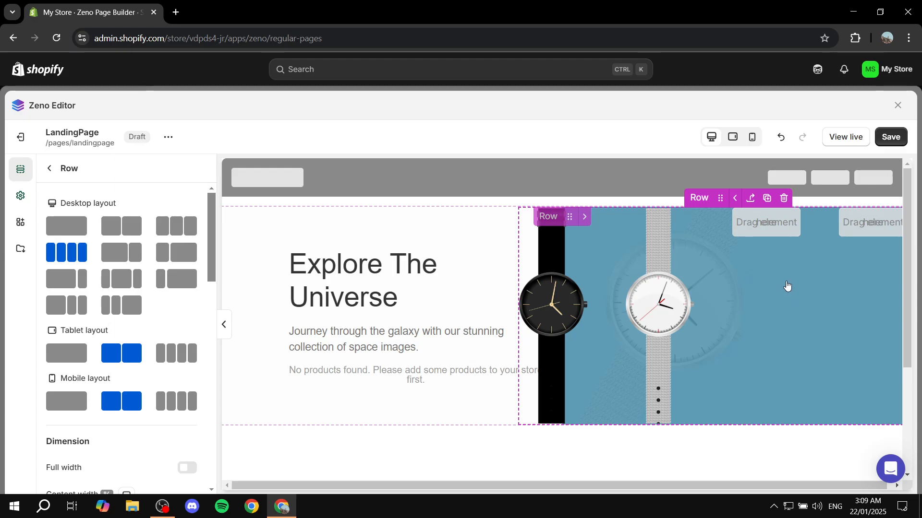
{"action": "left_click", "coordinate": [784, 198]}
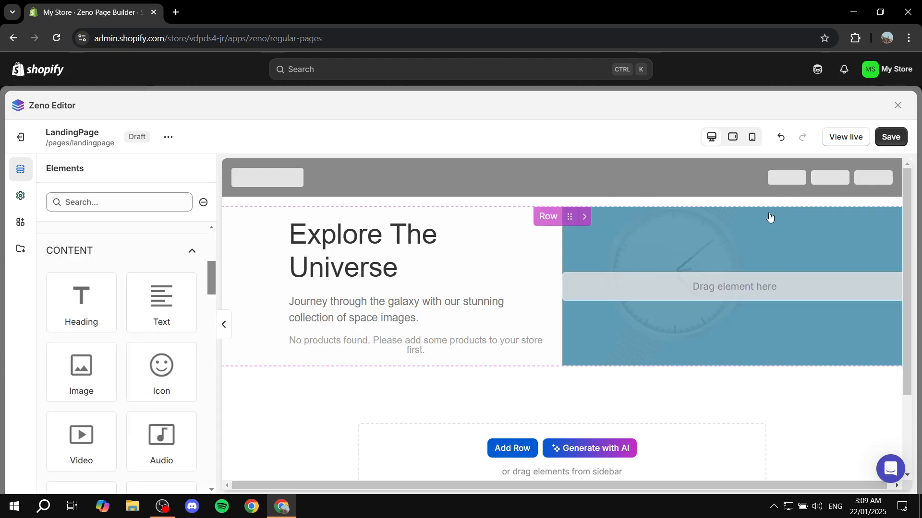
{"action": "left_click", "coordinate": [609, 251]}
{"action": "left_click", "coordinate": [634, 214]}
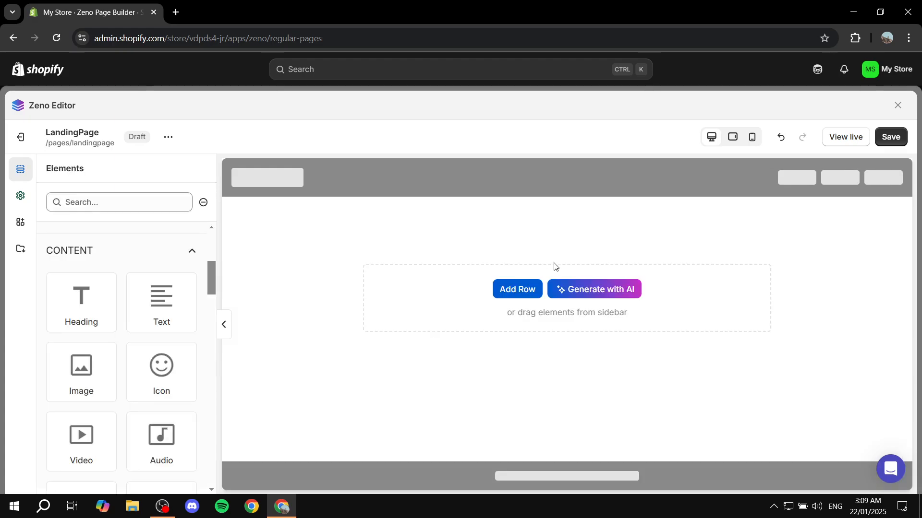
Step: Generate a replacement section with Zeno AI from the description "Banner image of space. With Text!" and look over the resulting banner
{"action": "left_click", "coordinate": [601, 290]}
{"action": "left_click", "coordinate": [446, 317]}
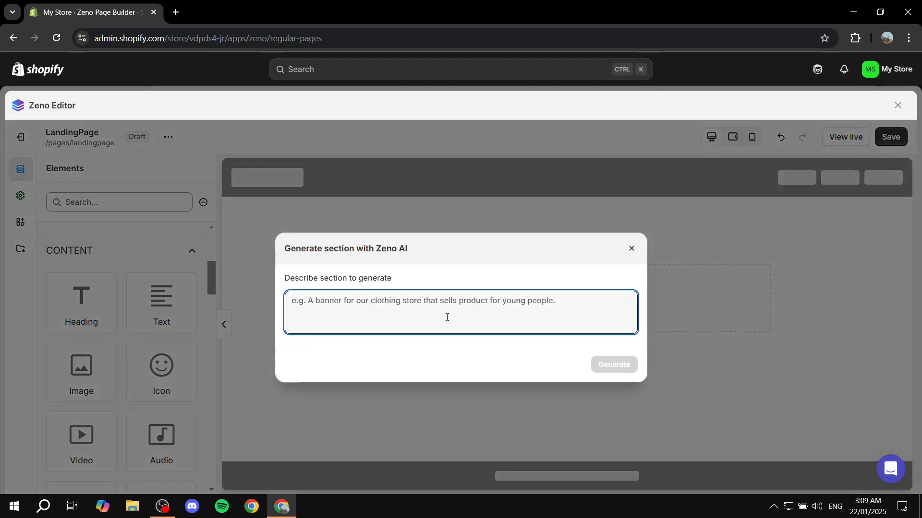
{"action": "type", "text": "Banner image of space. With Text!"}
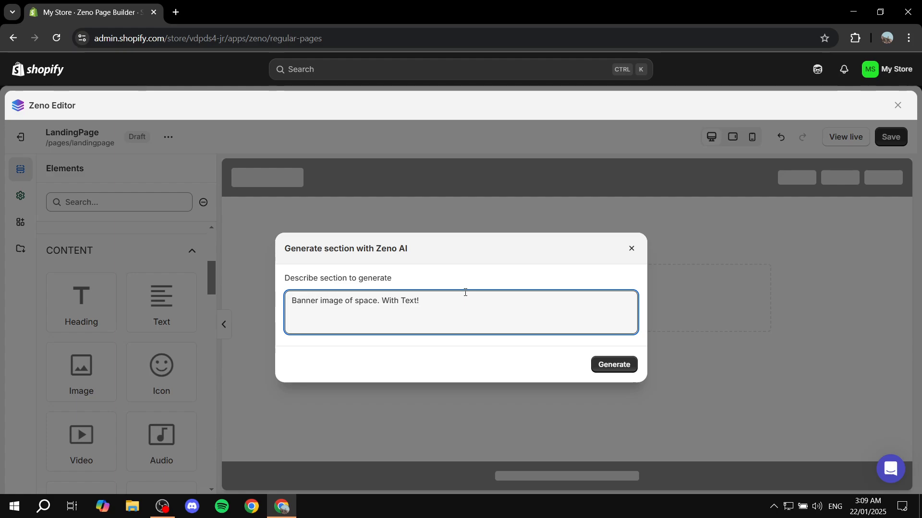
{"action": "left_click", "coordinate": [619, 368]}
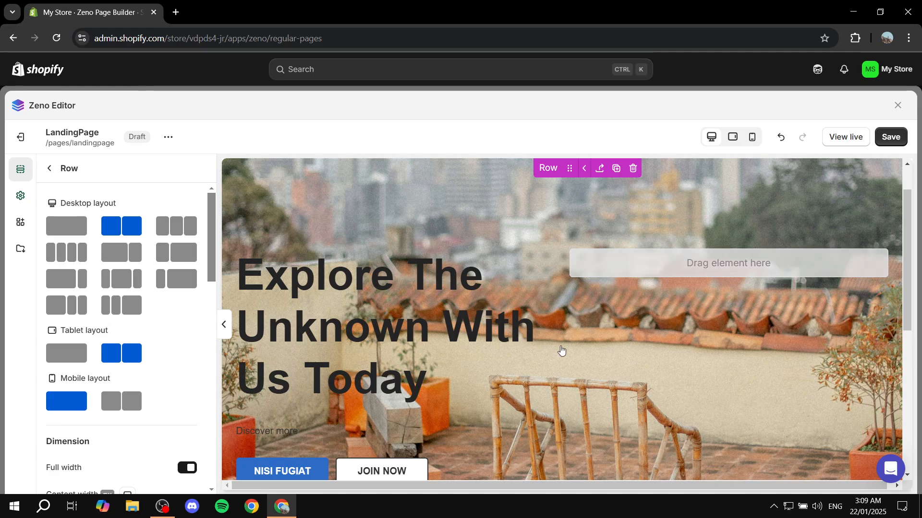
{"action": "scroll", "coordinate": [543, 288], "scroll_direction": "down", "scroll_amount": 5}
{"action": "scroll", "coordinate": [641, 230], "scroll_direction": "up", "scroll_amount": 5}
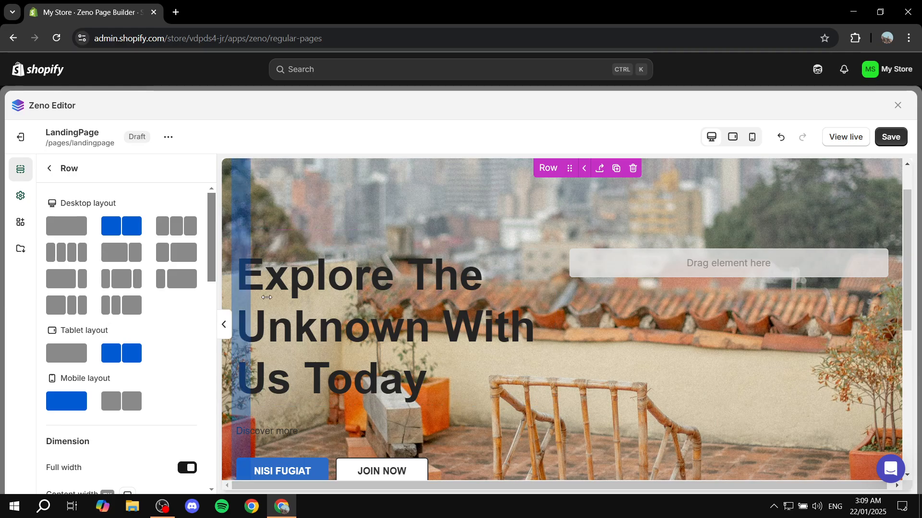
{"action": "scroll", "coordinate": [358, 419], "scroll_direction": "down", "scroll_amount": 2}
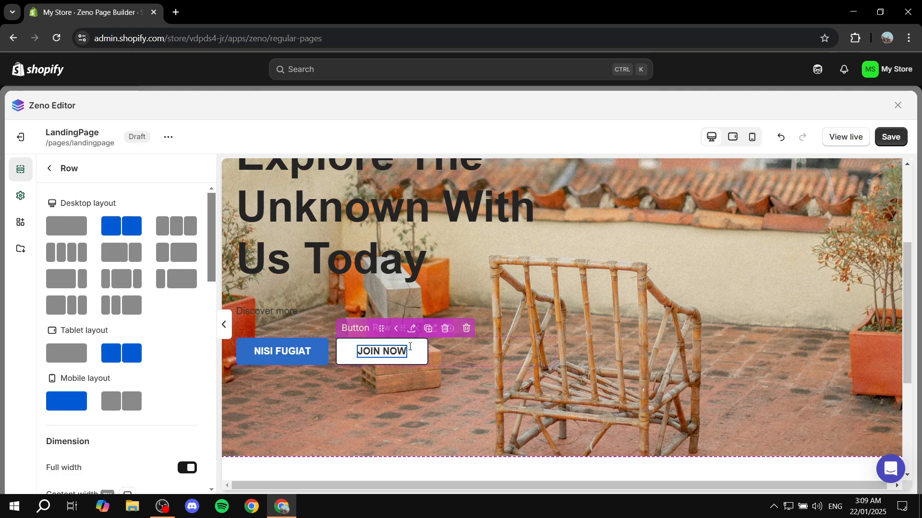
{"action": "scroll", "coordinate": [677, 355], "scroll_direction": "up", "scroll_amount": 1}
{"action": "scroll", "coordinate": [677, 355], "scroll_direction": "up", "scroll_amount": 3}
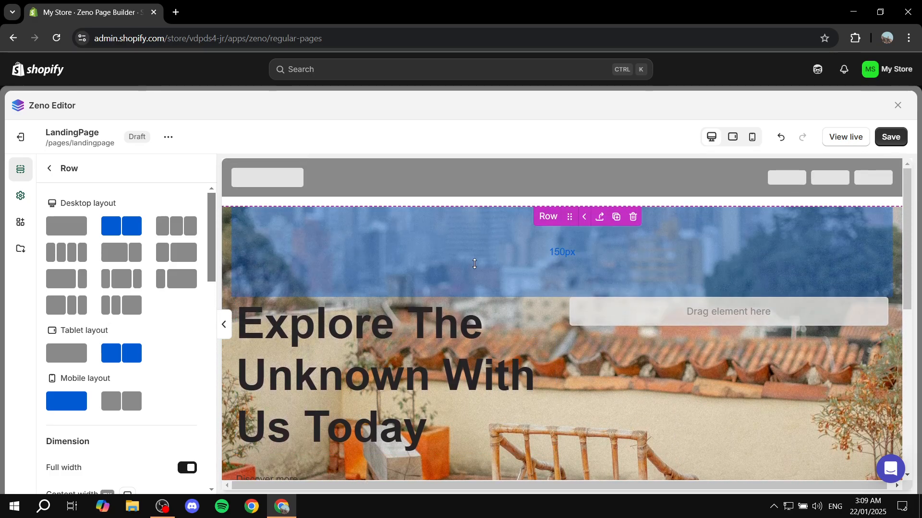
Step: Select the generated banner row again and look over the section from its heading down to the buttons
{"action": "left_click", "coordinate": [49, 169]}
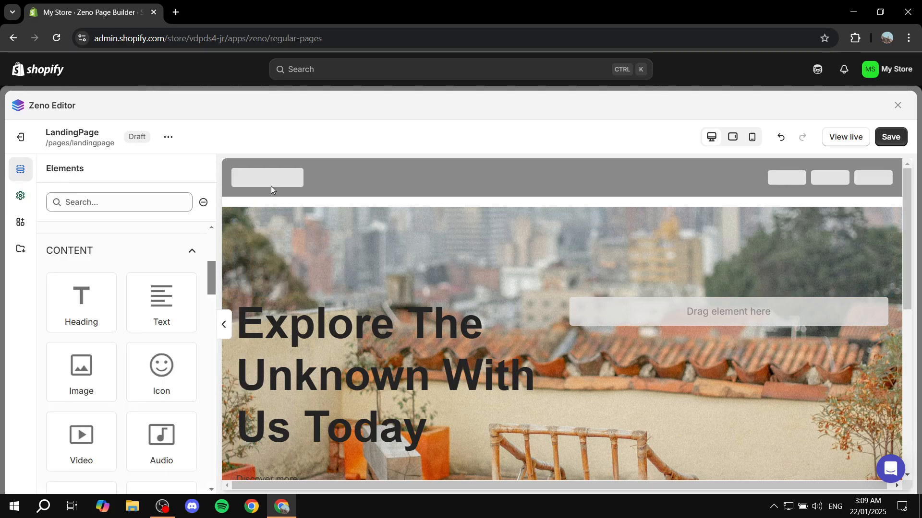
{"action": "left_click", "coordinate": [441, 282]}
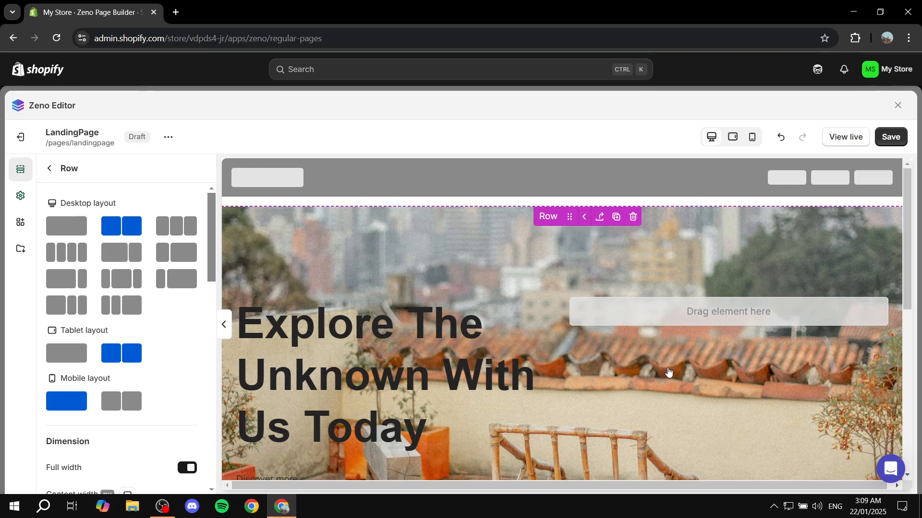
{"action": "scroll", "coordinate": [746, 371], "scroll_direction": "down", "scroll_amount": 4}
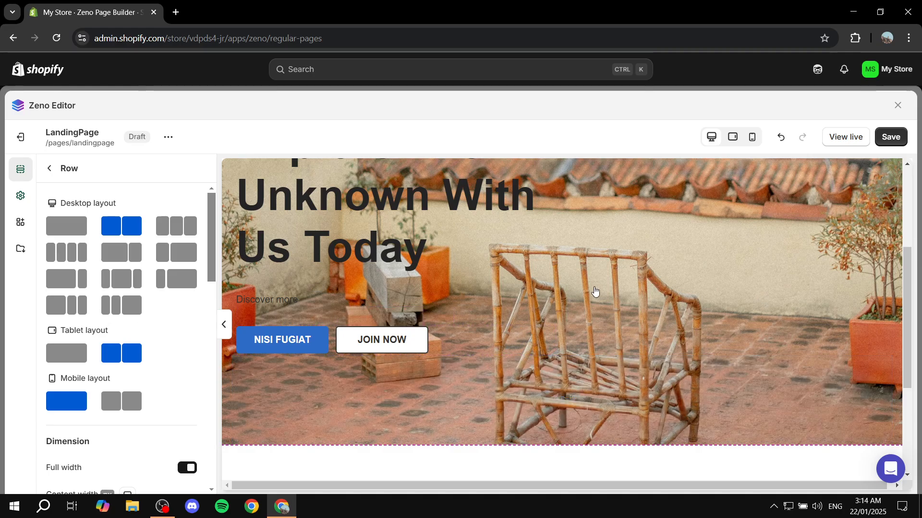
{"action": "scroll", "coordinate": [615, 263], "scroll_direction": "up", "scroll_amount": 4}
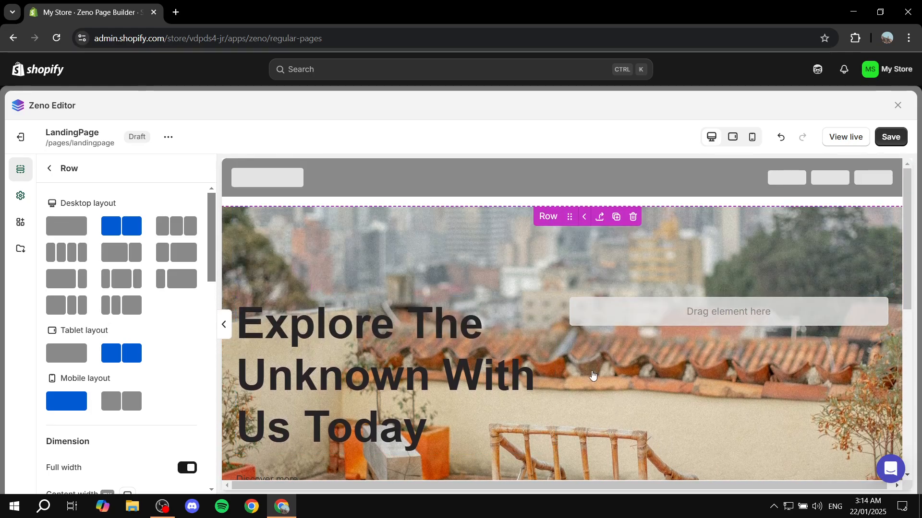
{"action": "scroll", "coordinate": [720, 336], "scroll_direction": "down", "scroll_amount": 6}
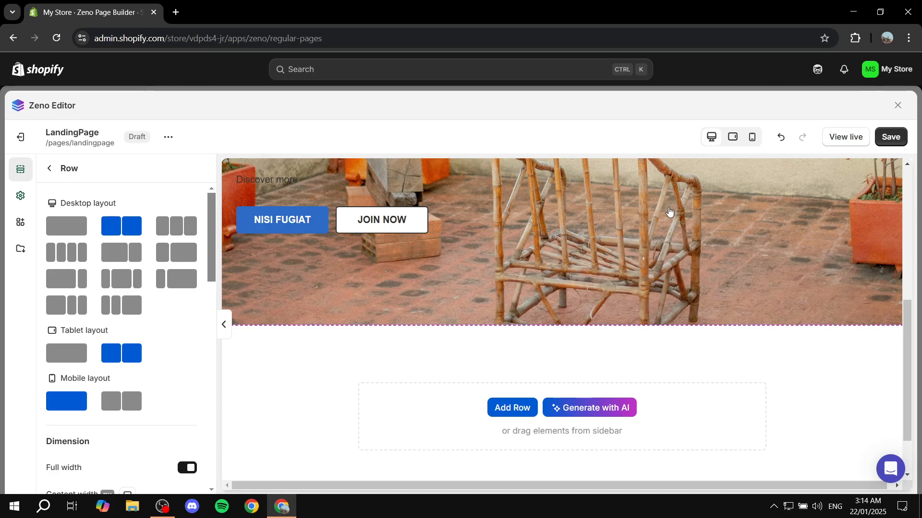
{"action": "scroll", "coordinate": [596, 232], "scroll_direction": "up", "scroll_amount": 3}
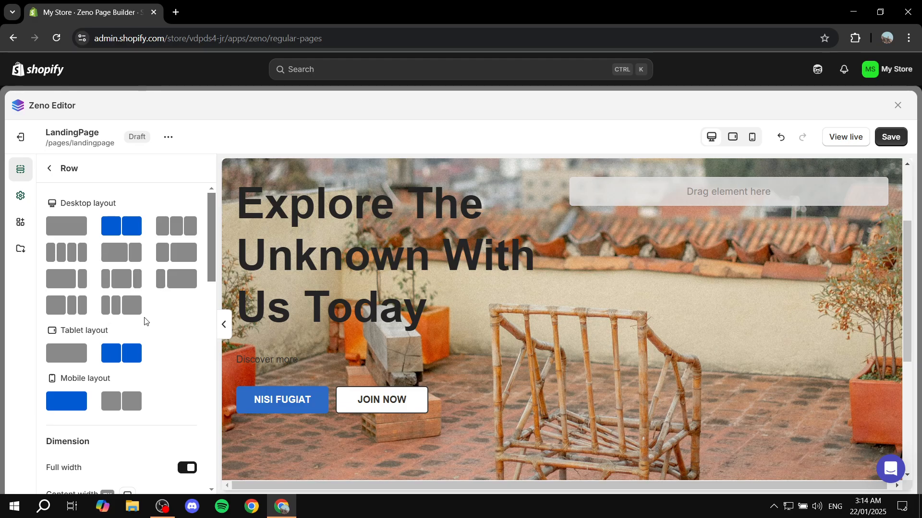
Step: Turn the banner row's full width off and back on to compare the layouts
{"action": "scroll", "coordinate": [145, 321], "scroll_direction": "down", "scroll_amount": 4}
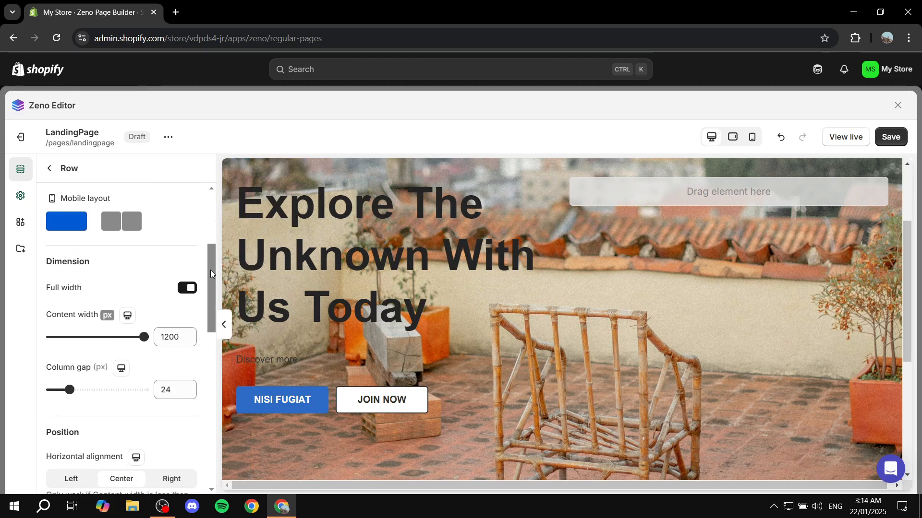
{"action": "left_click", "coordinate": [188, 288]}
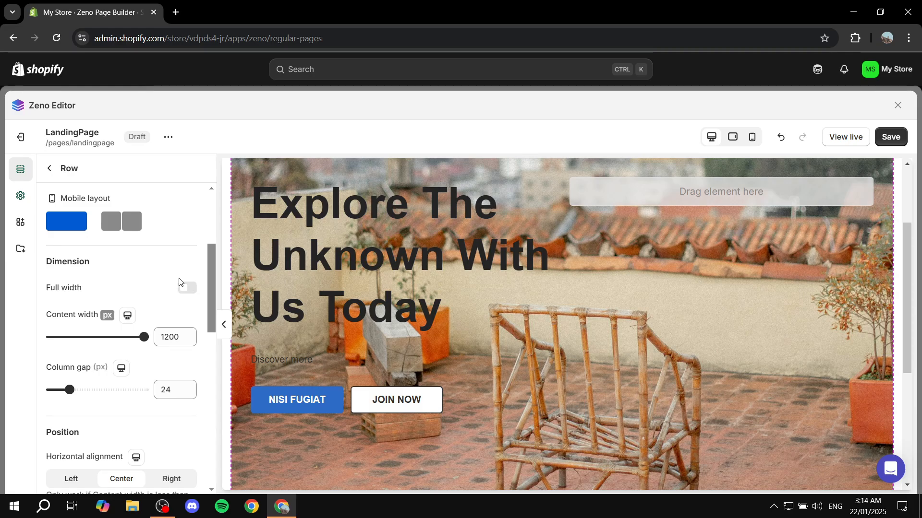
{"action": "left_click", "coordinate": [188, 290]}
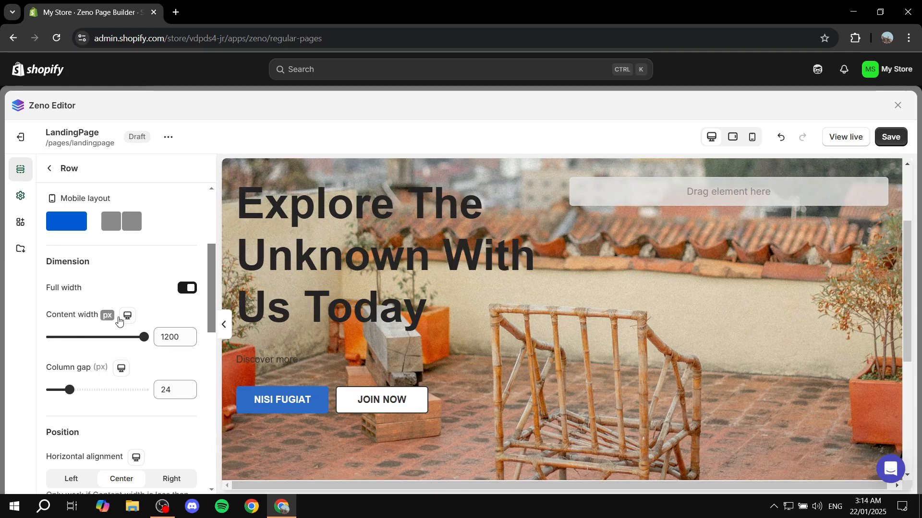
{"action": "mouse_move", "coordinate": [144, 337]}
{"action": "left_mouse_down"}
{"action": "mouse_move", "coordinate": [48, 336]}
{"action": "mouse_move", "coordinate": [144, 337]}
{"action": "left_mouse_up"}
Step: Review the banner row's position, spacing and background image settings, including the image chooser
{"action": "scroll", "coordinate": [146, 297], "scroll_direction": "down", "scroll_amount": 4}
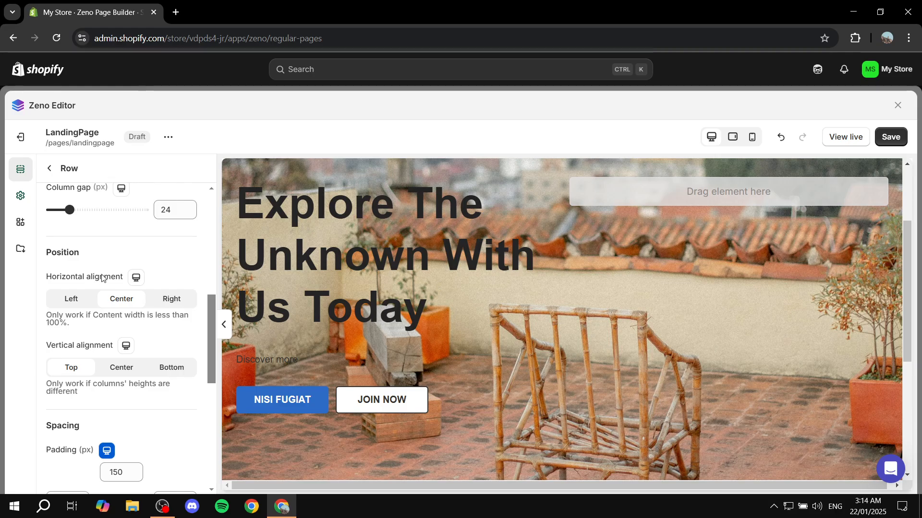
{"action": "scroll", "coordinate": [164, 312], "scroll_direction": "down", "scroll_amount": 3}
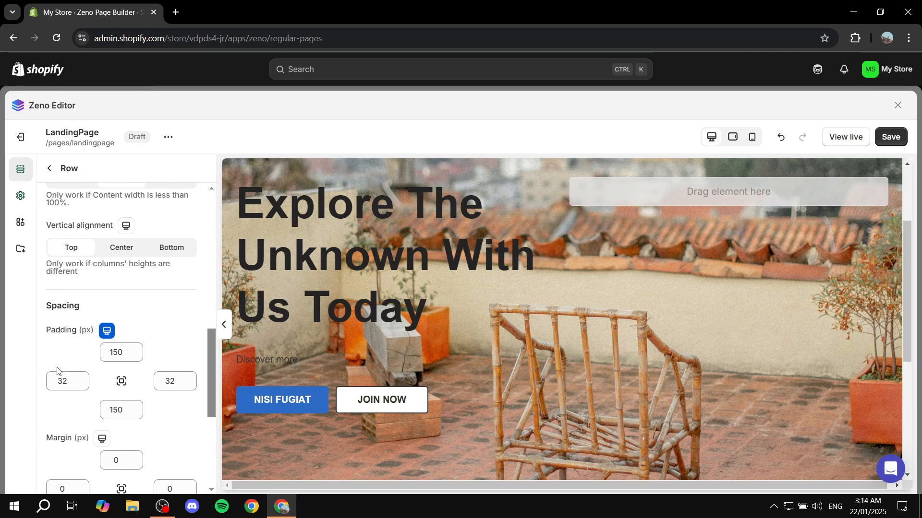
{"action": "scroll", "coordinate": [91, 374], "scroll_direction": "down", "scroll_amount": 5}
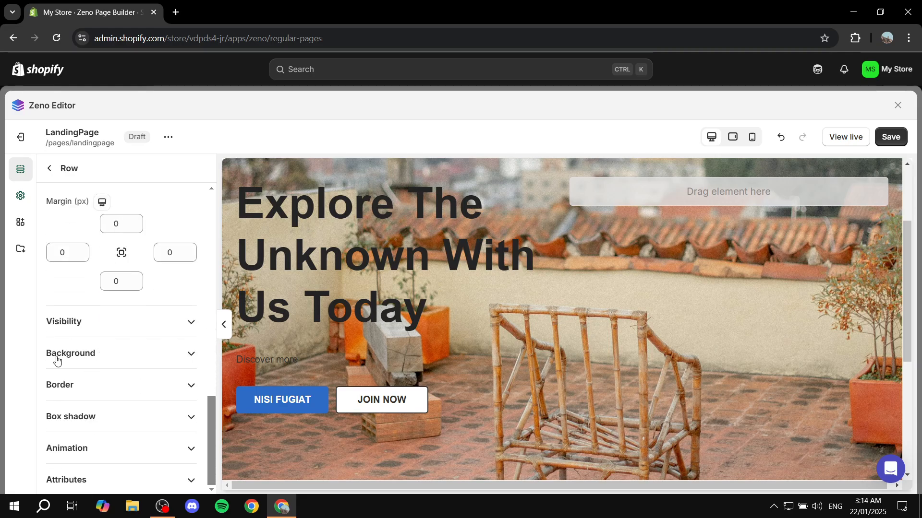
{"action": "left_click", "coordinate": [57, 353]}
{"action": "scroll", "coordinate": [173, 355], "scroll_direction": "down", "scroll_amount": 4}
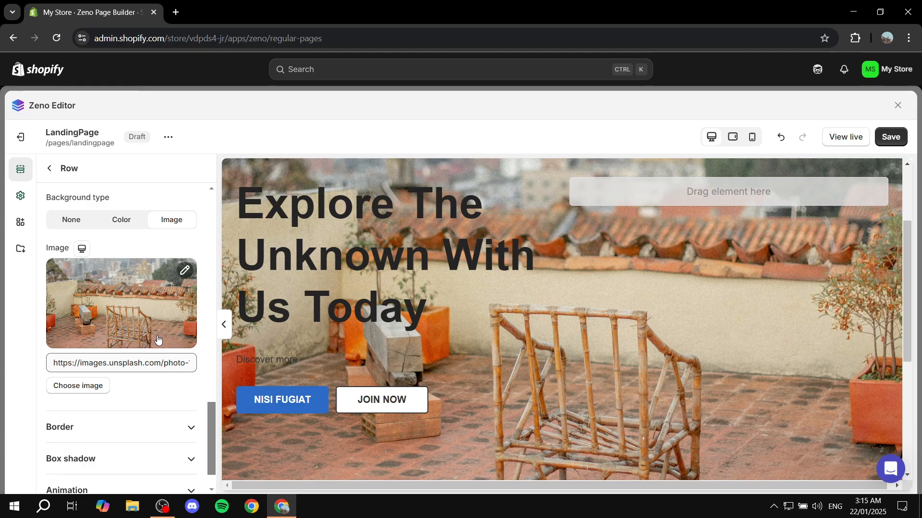
{"action": "left_click", "coordinate": [83, 389]}
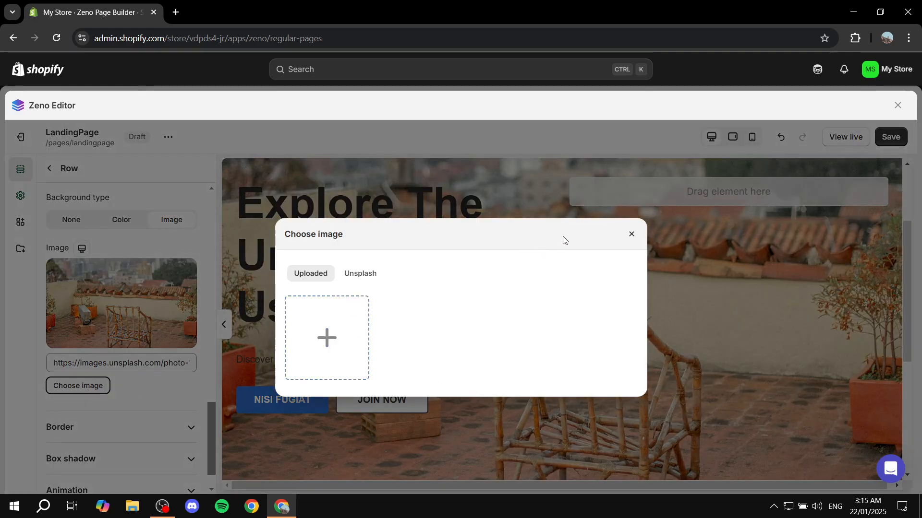
{"action": "left_click", "coordinate": [632, 233]}
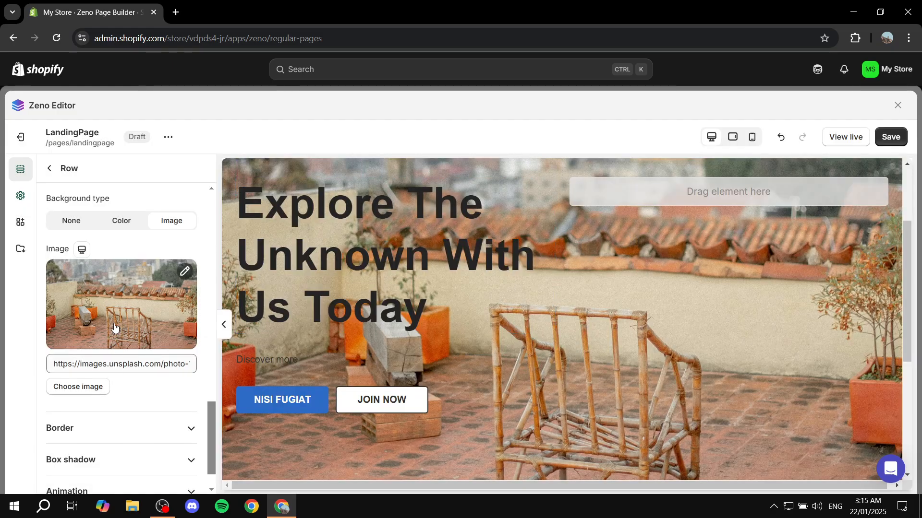
Step: Replace the banner's heading text with "Change it"
{"action": "scroll", "coordinate": [71, 214], "scroll_direction": "up", "scroll_amount": 5}
{"action": "left_click", "coordinate": [49, 171]}
{"action": "scroll", "coordinate": [586, 324], "scroll_direction": "down", "scroll_amount": 5}
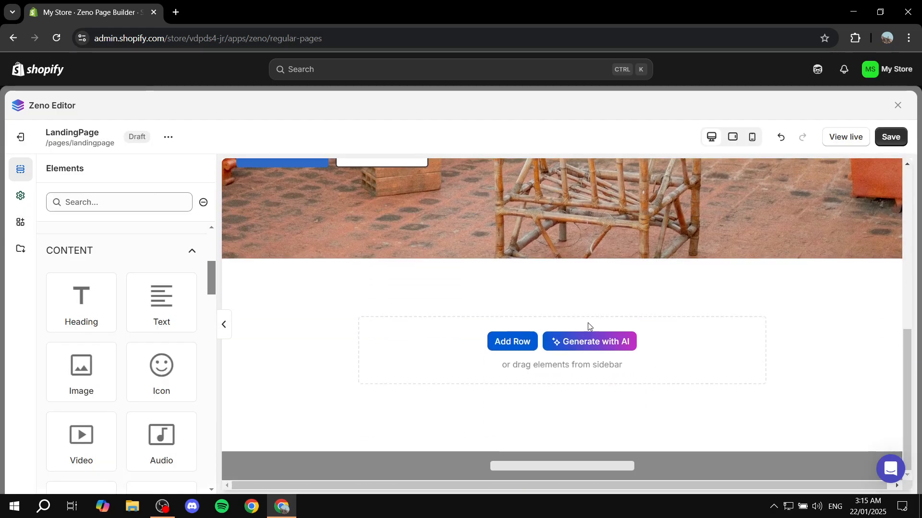
{"action": "scroll", "coordinate": [519, 336], "scroll_direction": "up", "scroll_amount": 6}
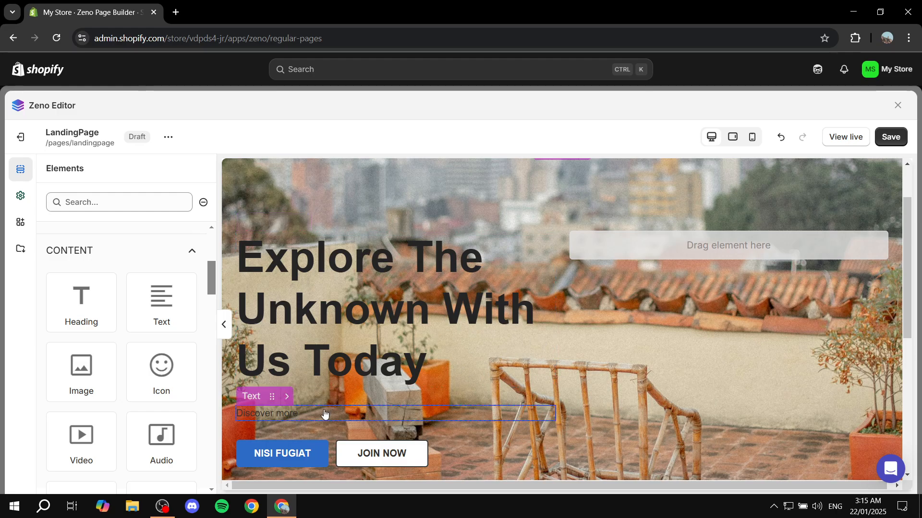
{"action": "left_click", "coordinate": [445, 355]}
{"action": "left_click_drag", "start_coordinate": [427, 364], "coordinate": [238, 259]}
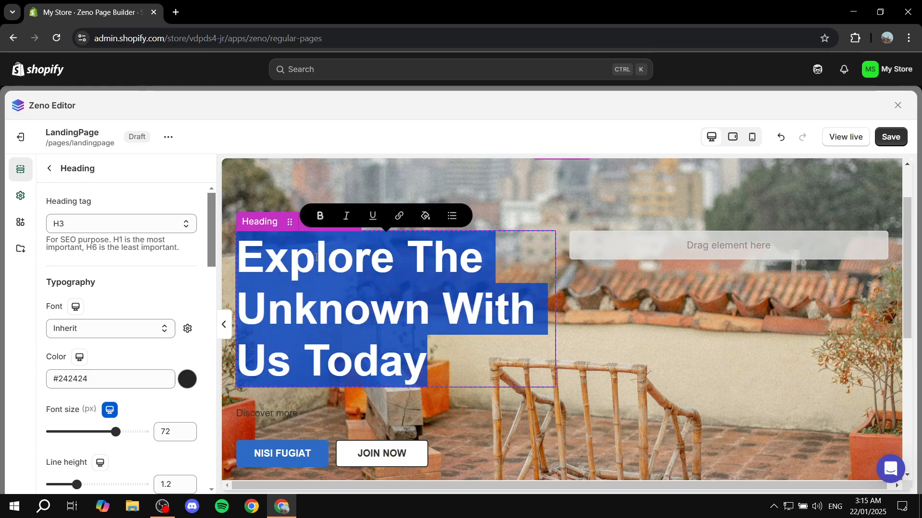
{"action": "type", "text": "Change it"}
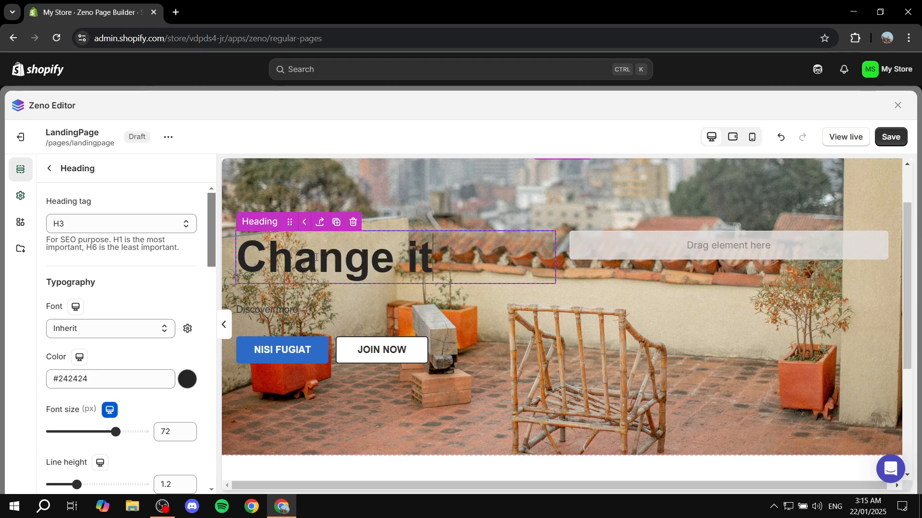
Step: Set the link of the banner's JOIN NOW button to Google.com
{"action": "left_click", "coordinate": [406, 350]}
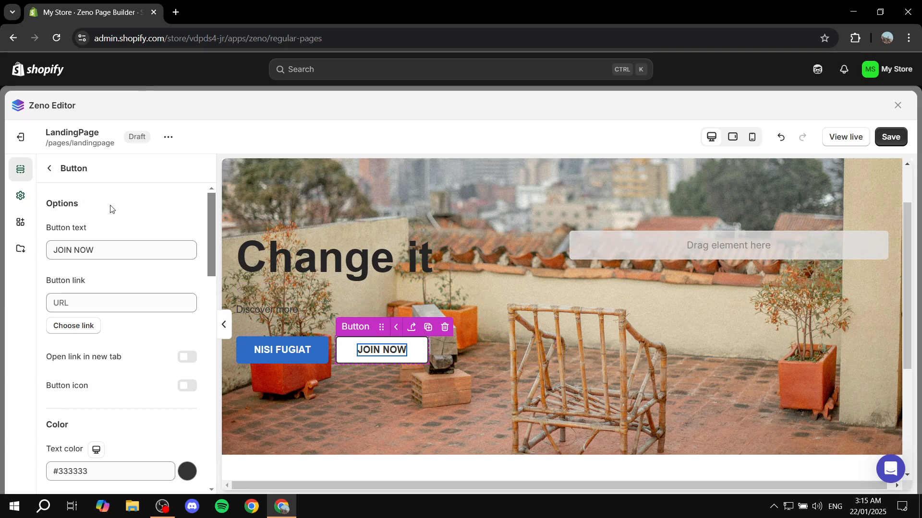
{"action": "left_click", "coordinate": [101, 303]}
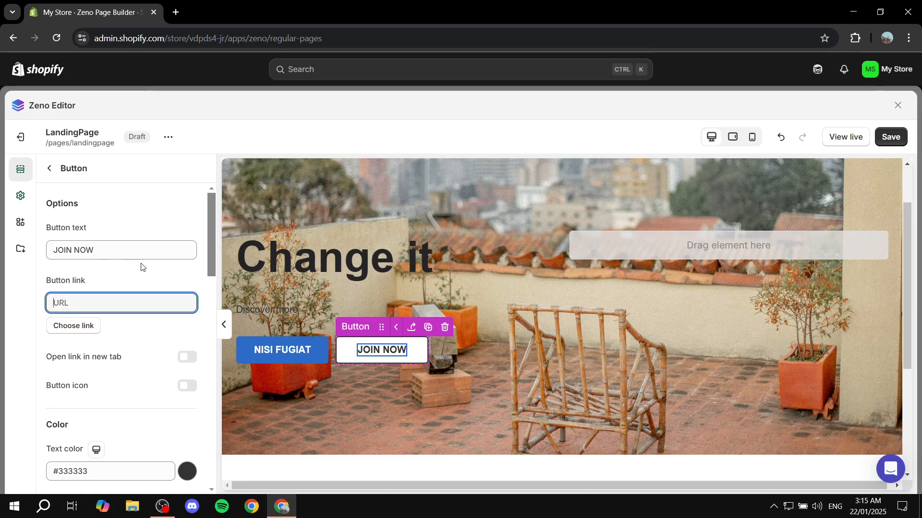
{"action": "type", "text": "Google.com"}
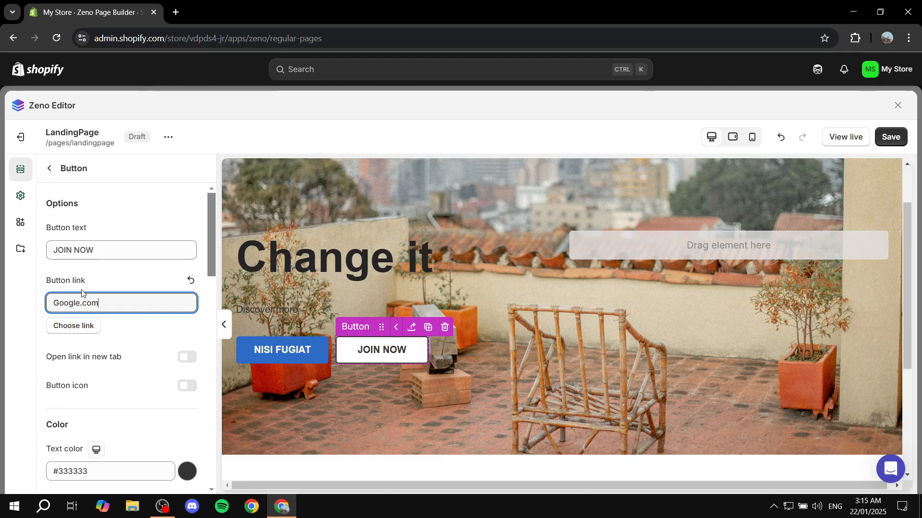
{"action": "left_click", "coordinate": [115, 334]}
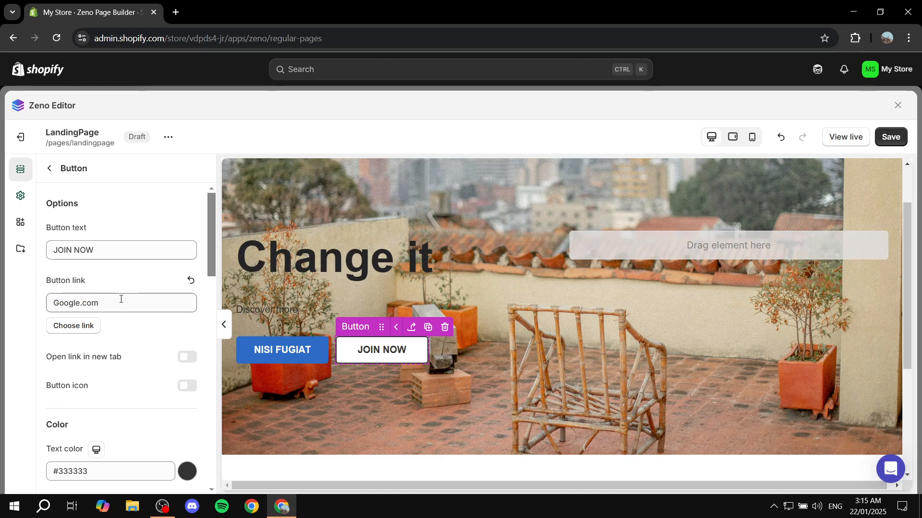
{"action": "left_click", "coordinate": [382, 351]}
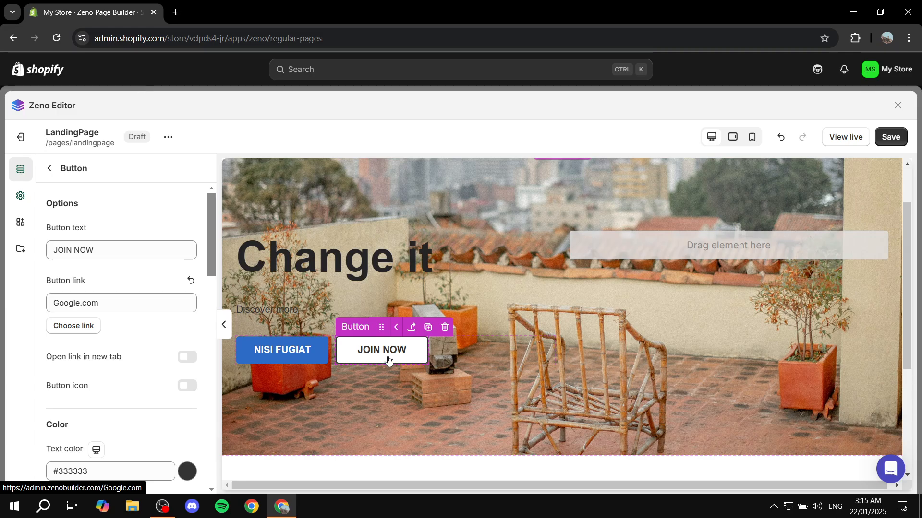
Step: Change the text of the banner's blue button to "Change it." and return to the element list
{"action": "double_click", "coordinate": [298, 352]}
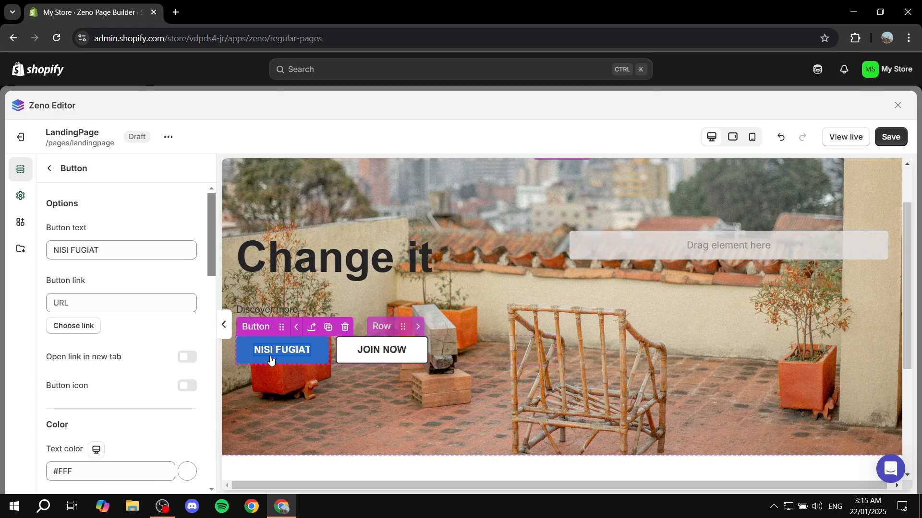
{"action": "triple_click", "coordinate": [164, 250]}
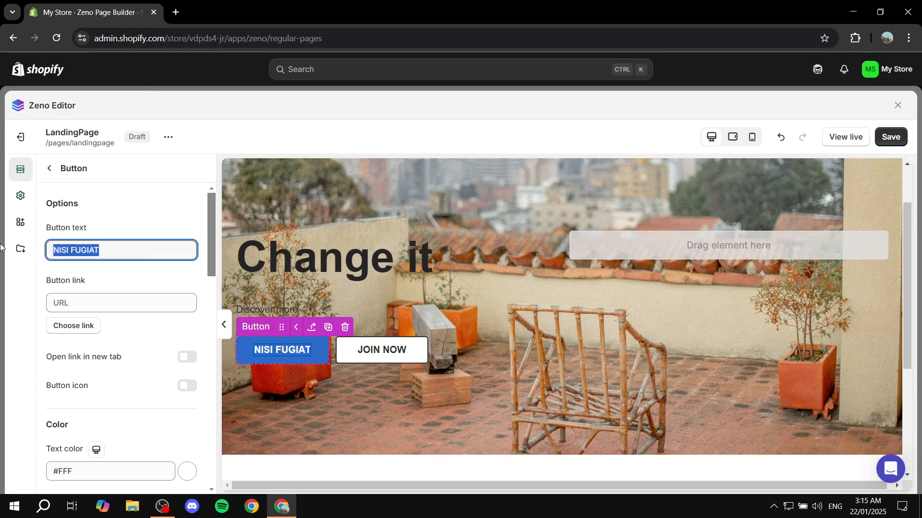
{"action": "type", "text": "Change"}
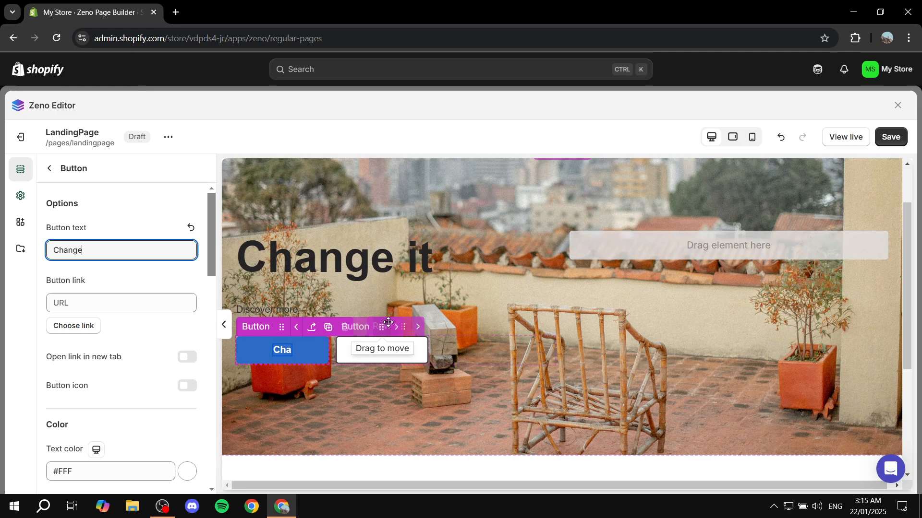
{"action": "type", "text": "it"}
{"action": "key", "text": "BackSpace"}
{"action": "type", "text": "it."}
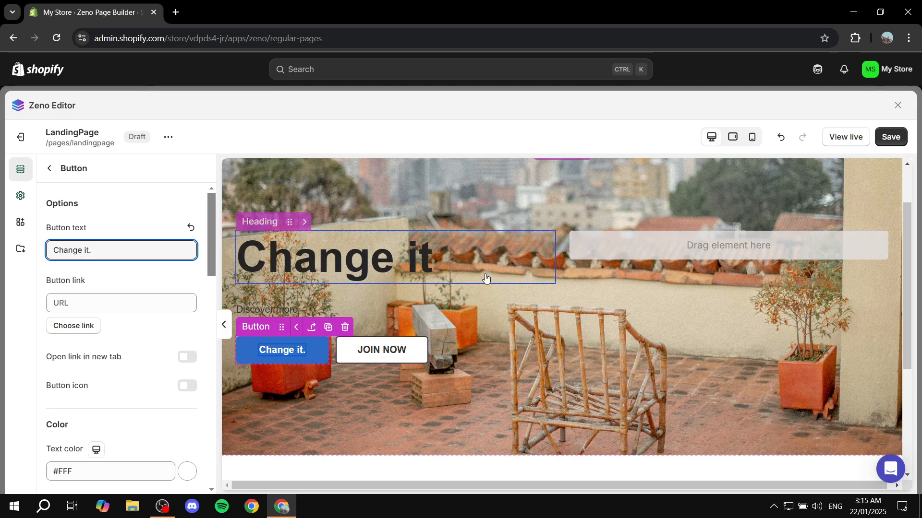
{"action": "left_click", "coordinate": [58, 170]}
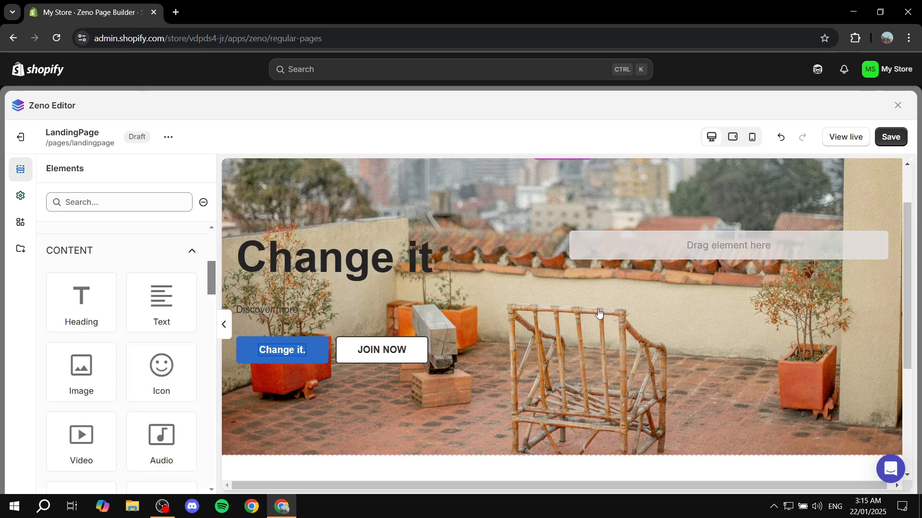
Step: Look through the available elements and add a Row layout element below the banner section
{"action": "scroll", "coordinate": [597, 313], "scroll_direction": "down", "scroll_amount": 4}
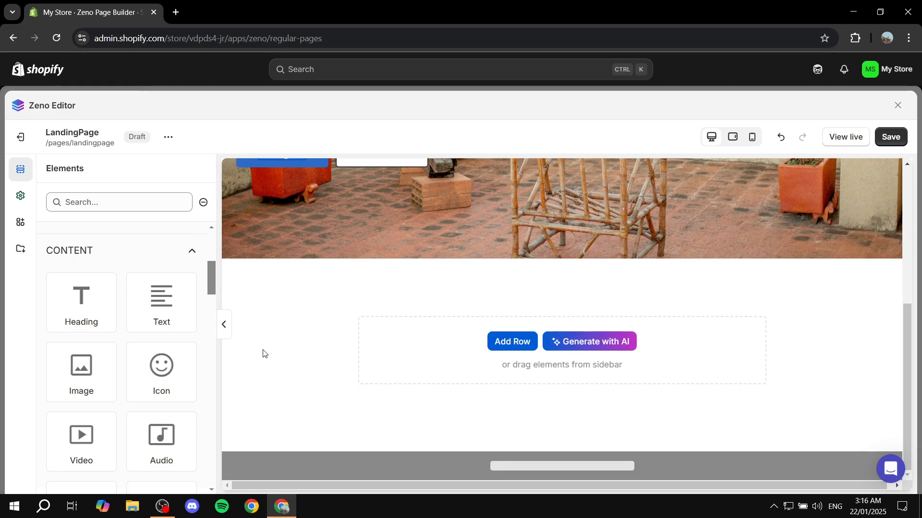
{"action": "scroll", "coordinate": [144, 367], "scroll_direction": "down", "scroll_amount": 3}
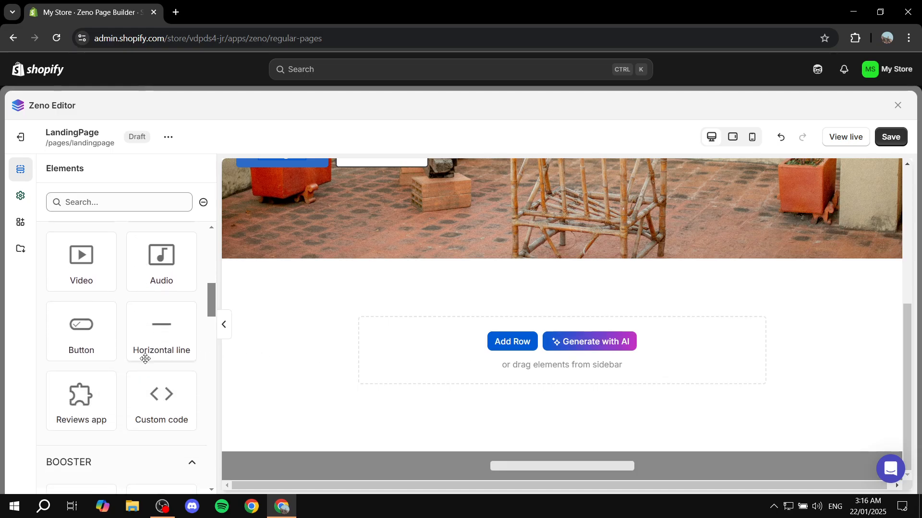
{"action": "scroll", "coordinate": [144, 368], "scroll_direction": "down", "scroll_amount": 4}
{"action": "scroll", "coordinate": [145, 366], "scroll_direction": "down", "scroll_amount": 3}
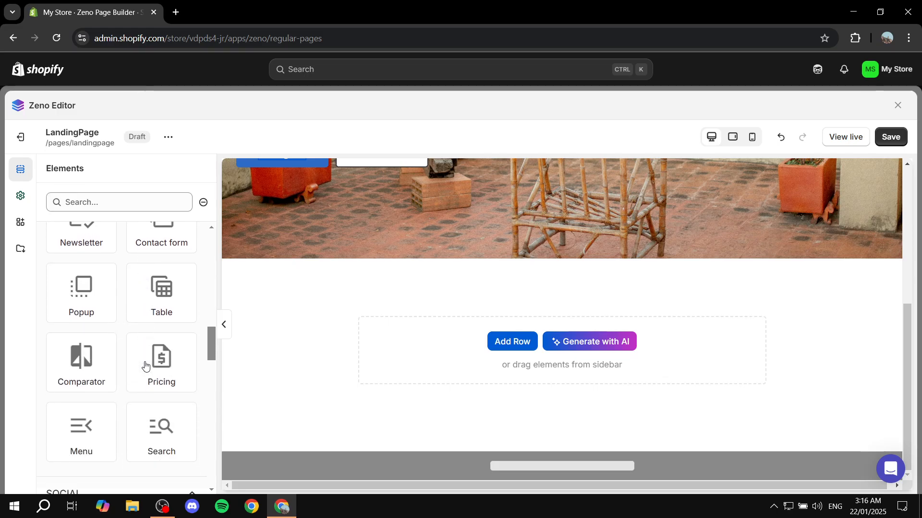
{"action": "scroll", "coordinate": [145, 366], "scroll_direction": "down", "scroll_amount": 5}
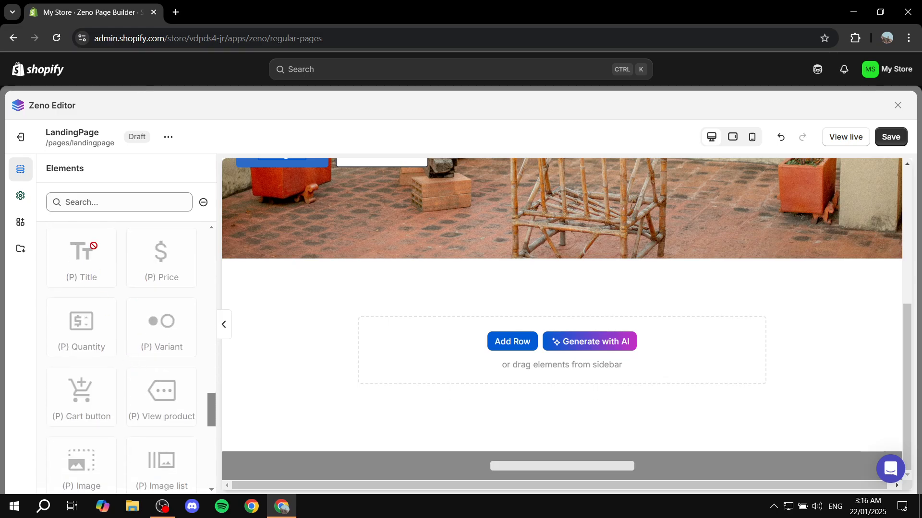
{"action": "scroll", "coordinate": [158, 350], "scroll_direction": "up", "scroll_amount": 15}
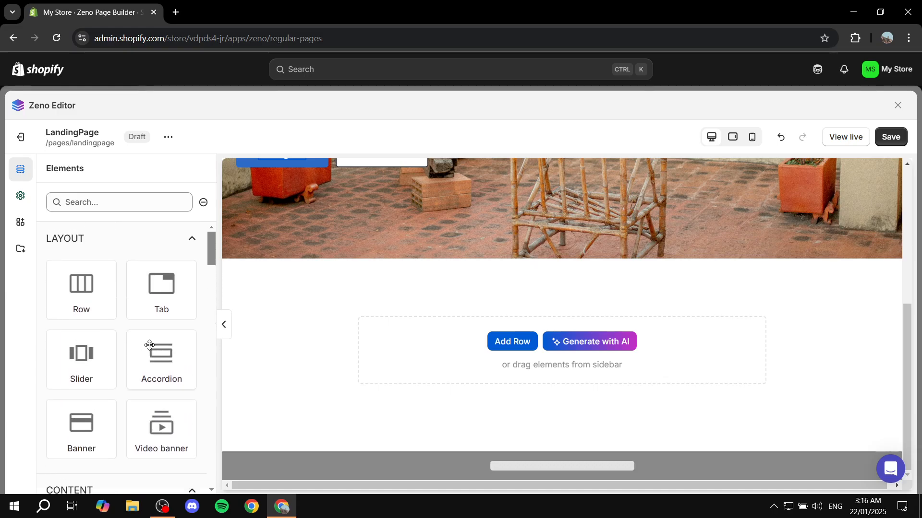
{"action": "left_click_drag", "start_coordinate": [96, 290], "coordinate": [464, 366]}
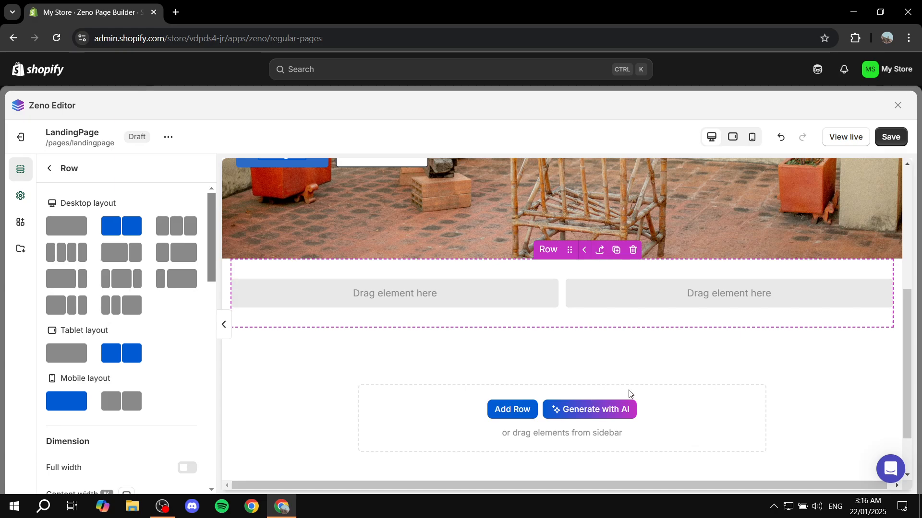
Step: Save the landing page, close the editor, and check the actions available for LandingPage in the page list
{"action": "left_click", "coordinate": [892, 134]}
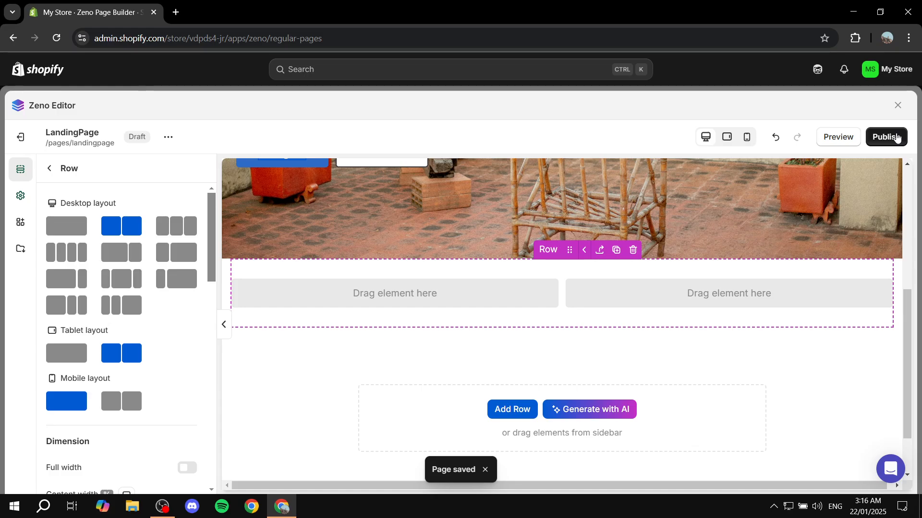
{"action": "left_click", "coordinate": [896, 105]}
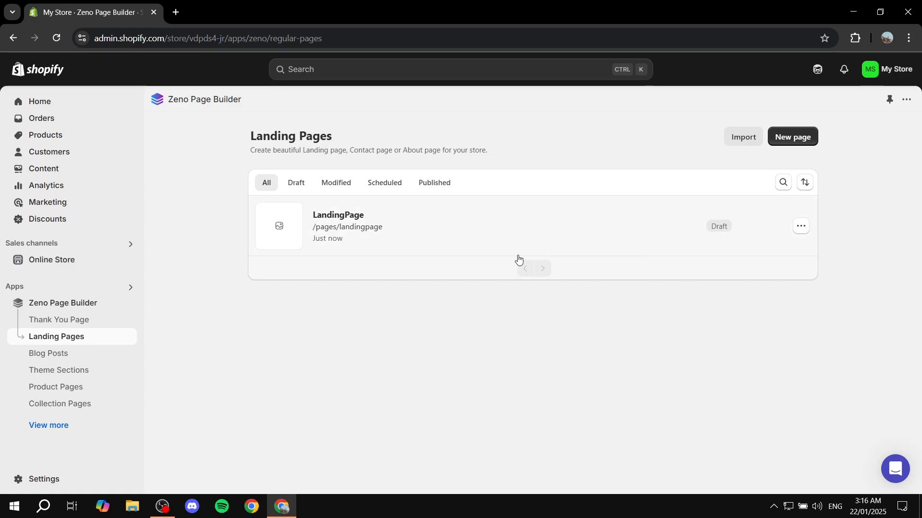
{"action": "left_click", "coordinate": [811, 228]}
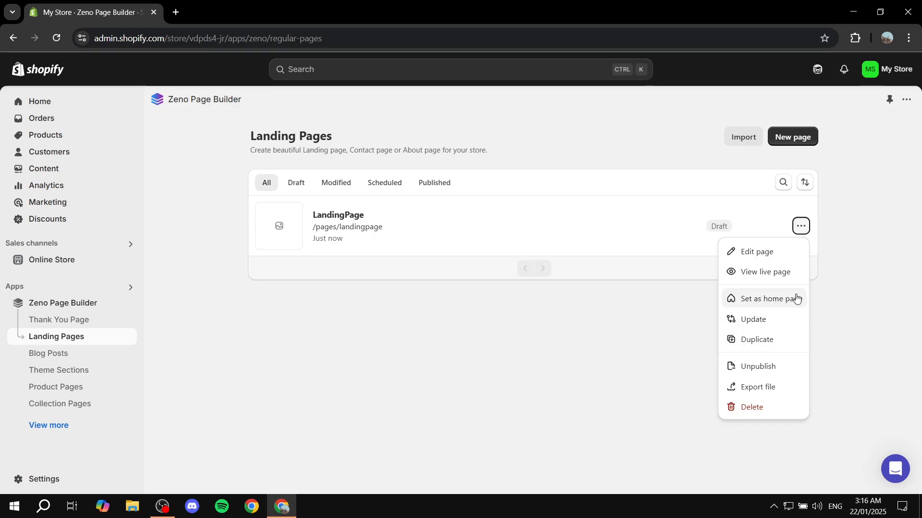
{"action": "left_click", "coordinate": [600, 380]}
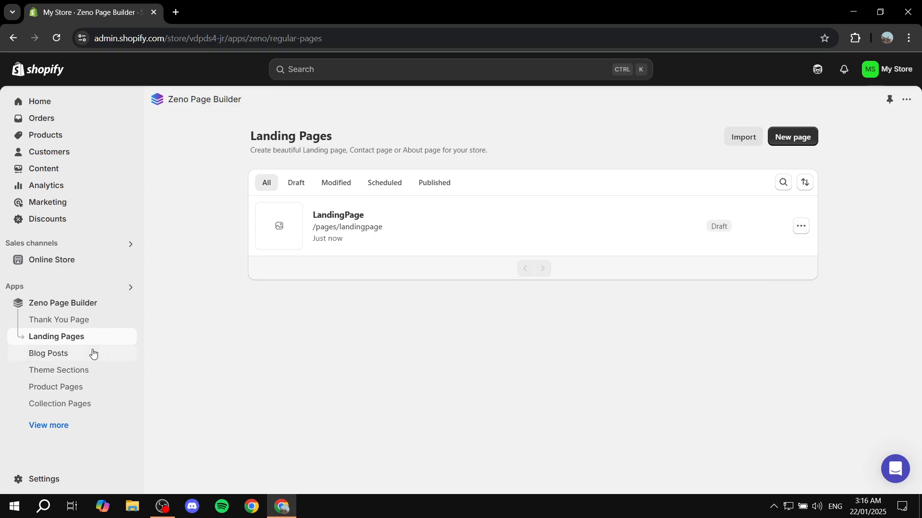
Step: Create a new theme section named "Test"
{"action": "left_click", "coordinate": [65, 372]}
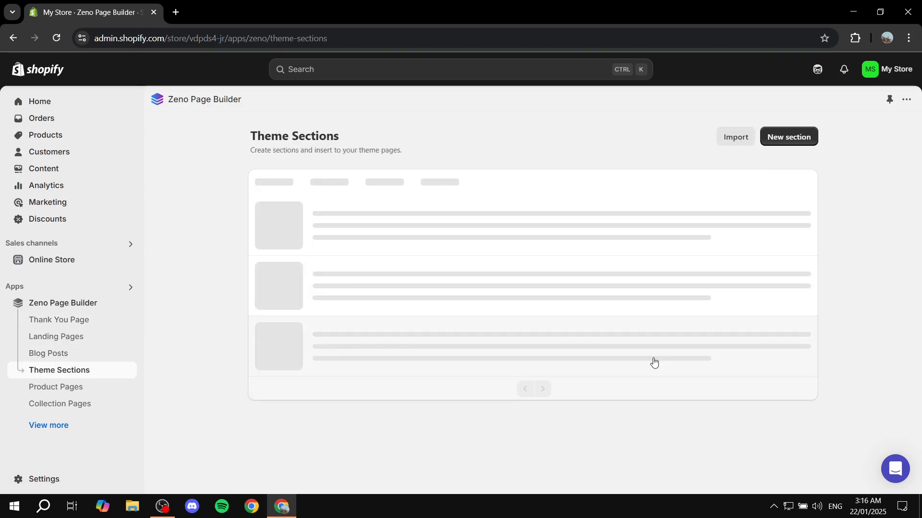
{"action": "left_click", "coordinate": [559, 378]}
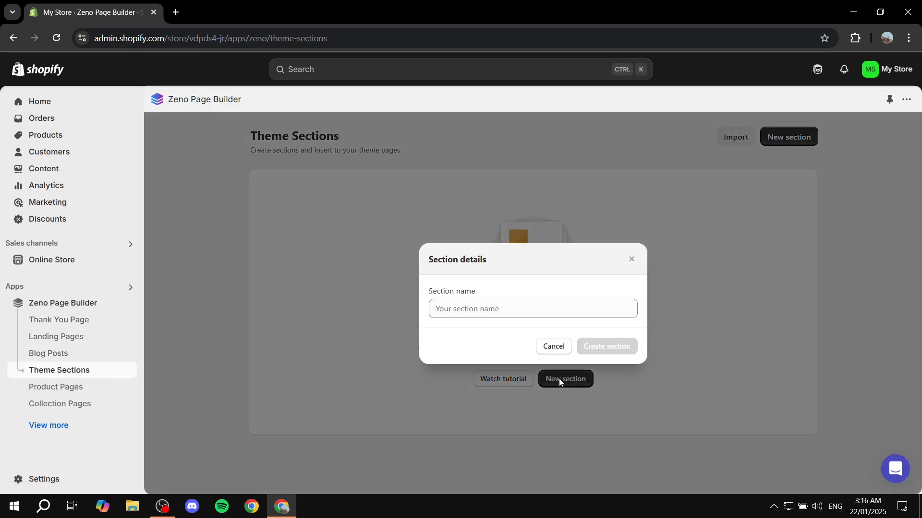
{"action": "type", "text": "Test"}
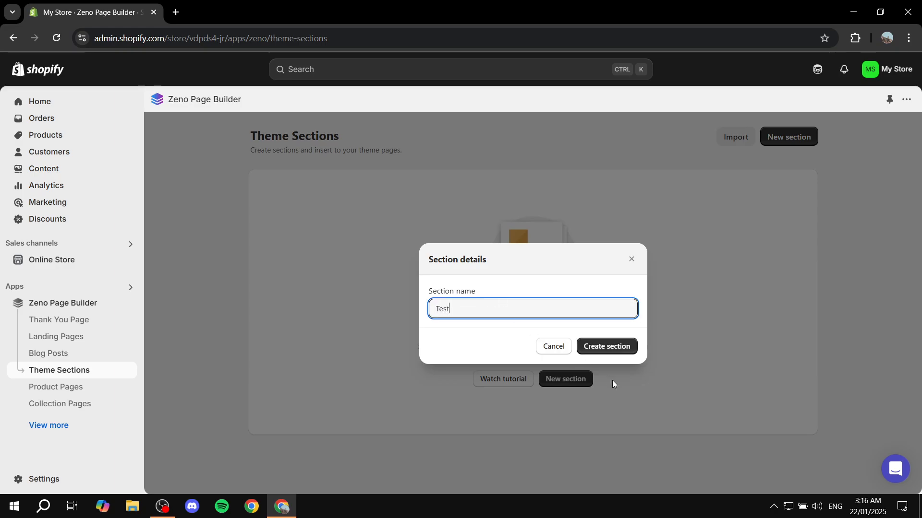
{"action": "left_click", "coordinate": [625, 346]}
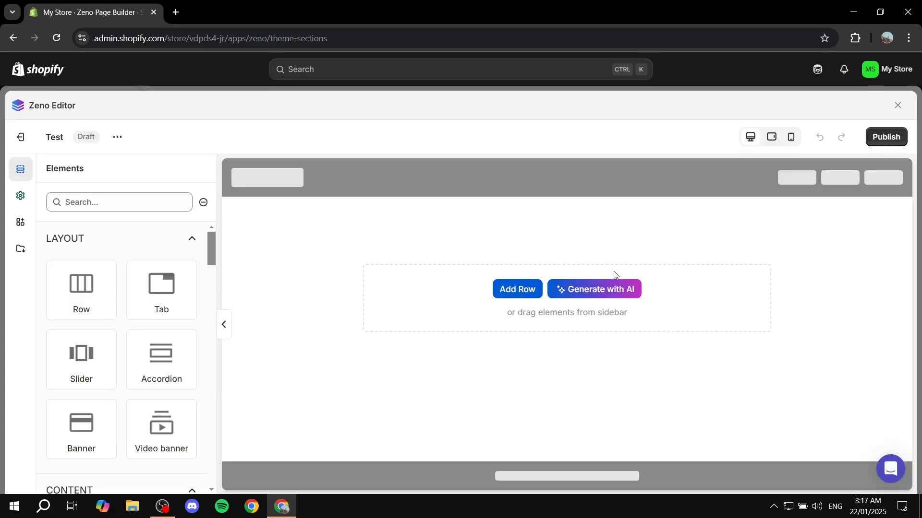
Step: Look at the AI section generator and the available elements for the Test section, and close the editor
{"action": "left_click", "coordinate": [597, 289]}
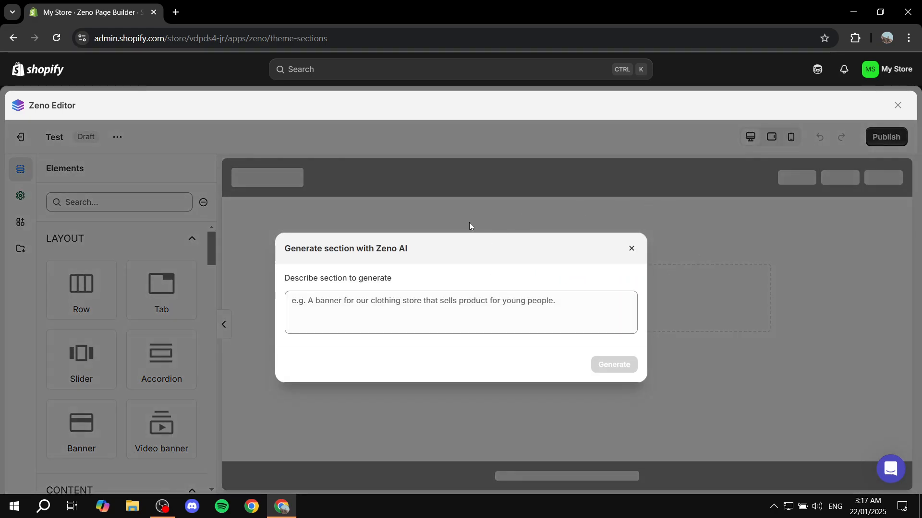
{"action": "left_click", "coordinate": [631, 248]}
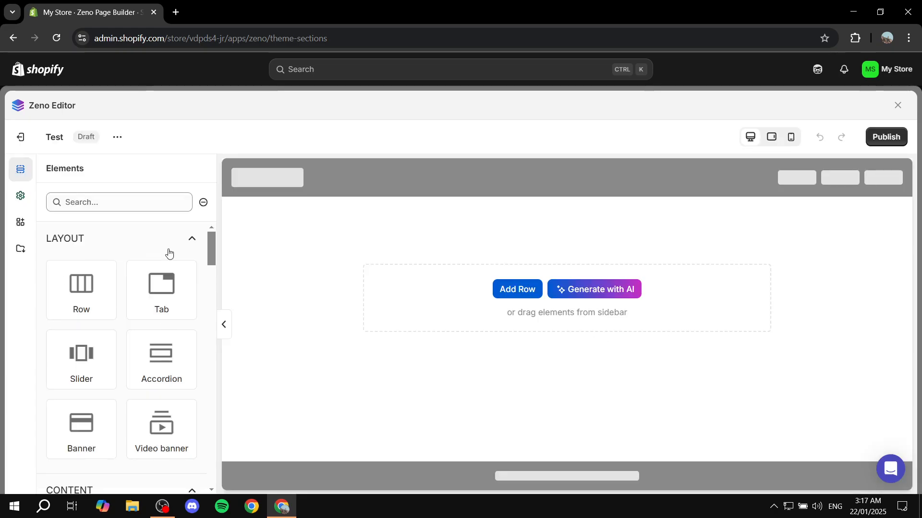
{"action": "scroll", "coordinate": [82, 348], "scroll_direction": "down", "scroll_amount": 5}
{"action": "scroll", "coordinate": [82, 336], "scroll_direction": "down", "scroll_amount": 2}
{"action": "scroll", "coordinate": [96, 346], "scroll_direction": "up", "scroll_amount": 10}
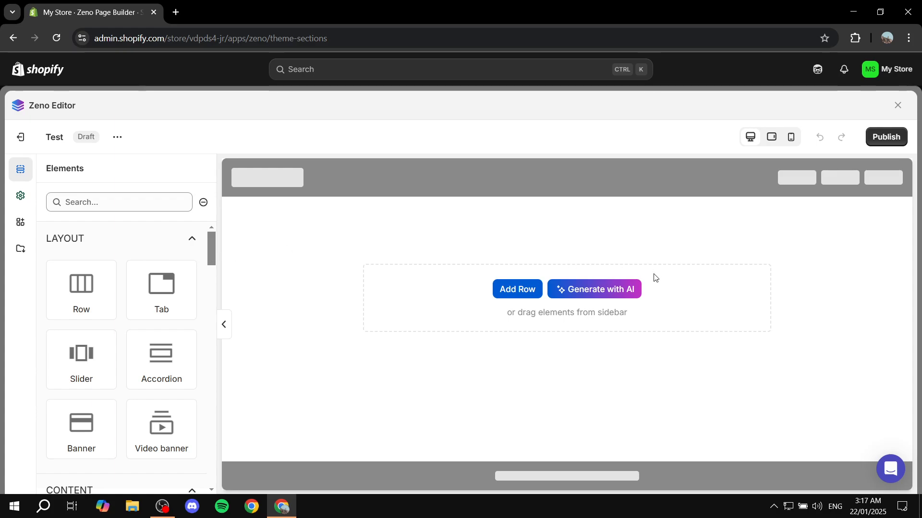
{"action": "left_click", "coordinate": [898, 105]}
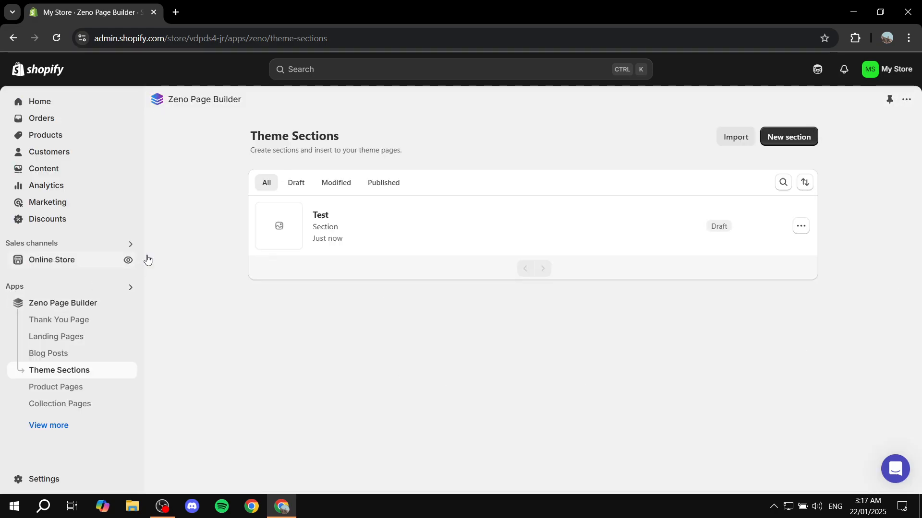